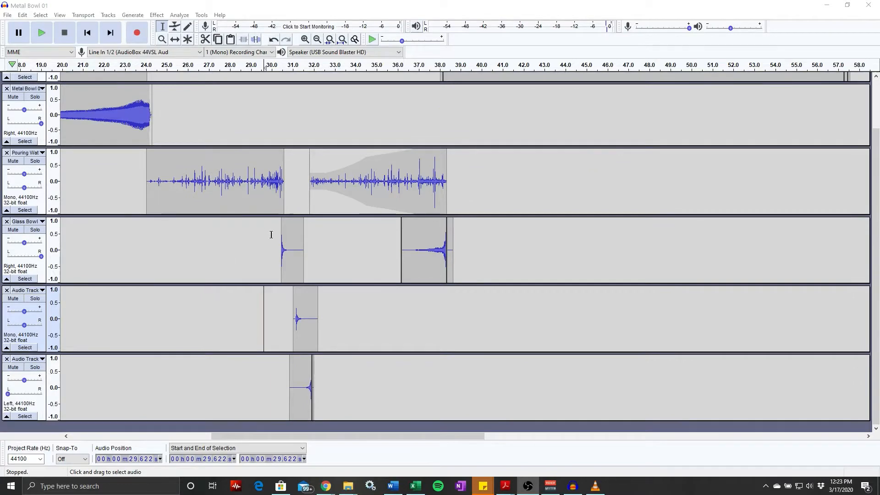
Step: Copy the short clips between about 30.3 and 32.5 s on the lower three tracks and paste into the Glass Bowl track at about 41.4 s
scroll(271, 235, up, 2)
scroll(272, 238, down, 2)
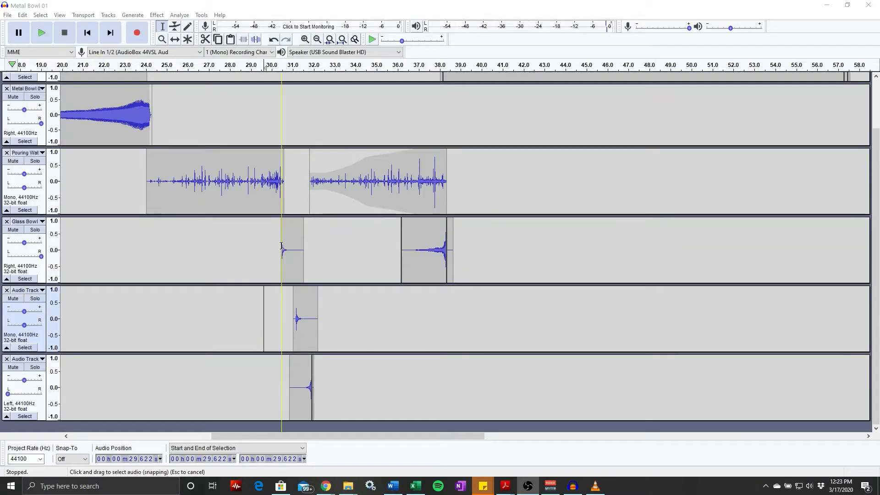
drag(277, 243, 323, 399)
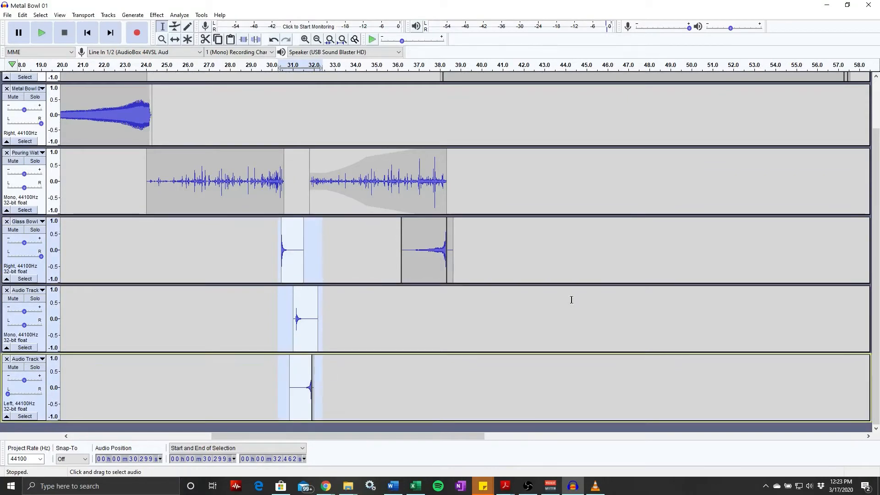
scroll(594, 246, up, 2)
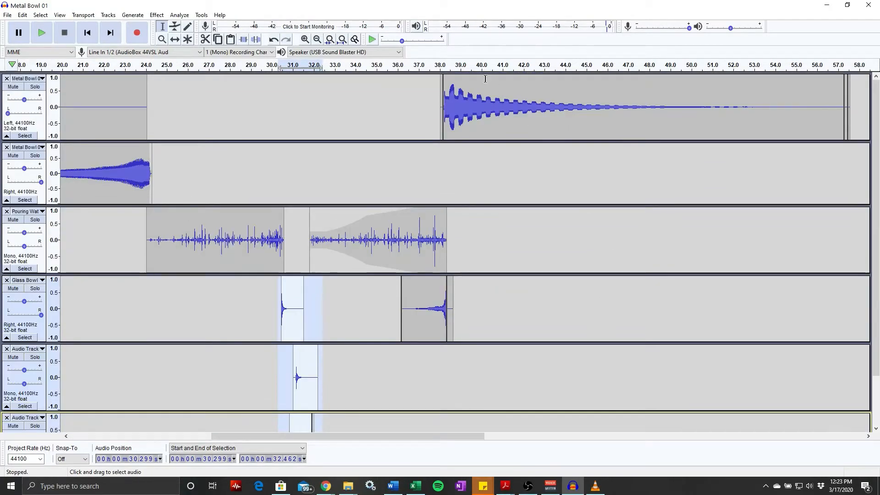
click(449, 68)
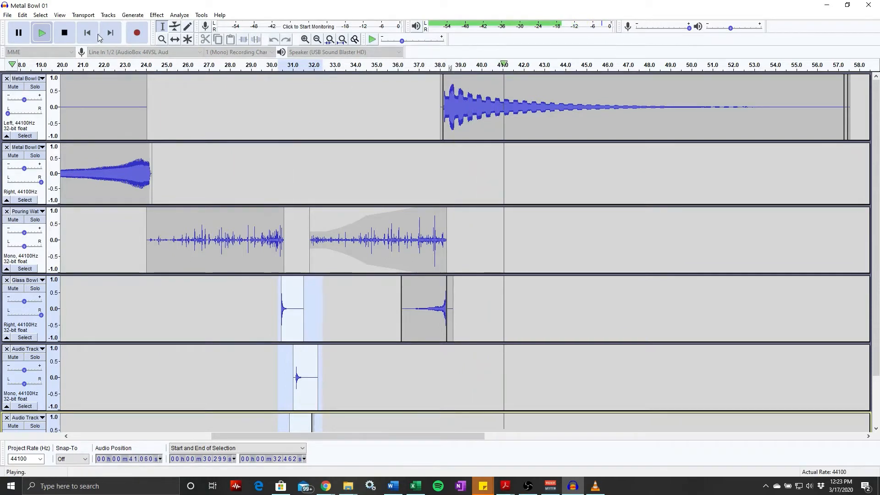
click(64, 36)
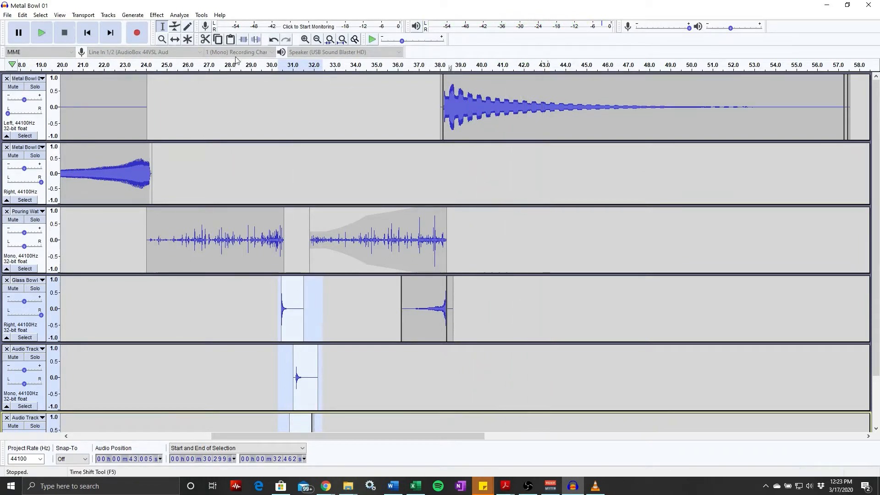
click(510, 298)
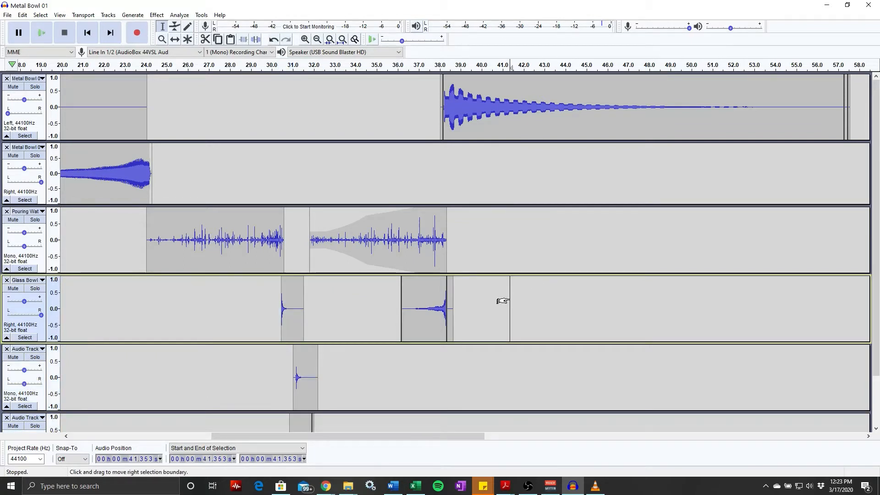
key(ctrl+v)
Step: Copy the short clip near 31 s on the mono track below Glass Bowl and paste it at about 42.6 s on the same track
scroll(472, 279, down, 2)
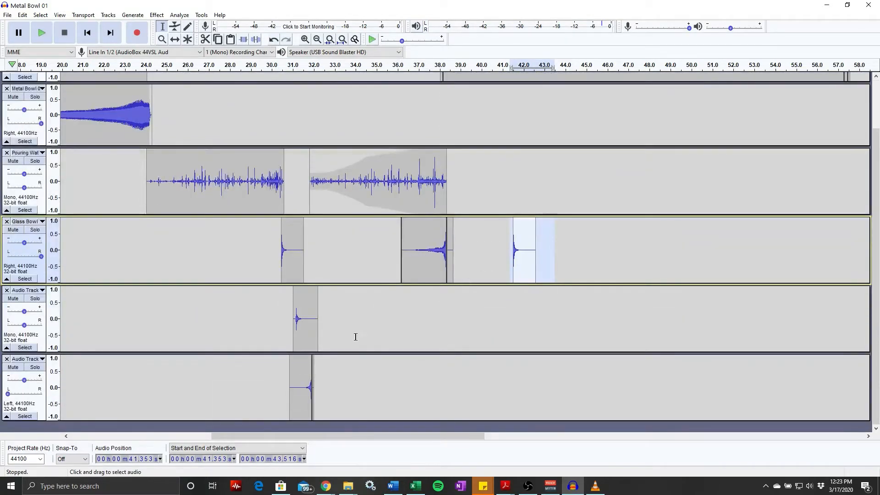
drag(287, 341, 336, 337)
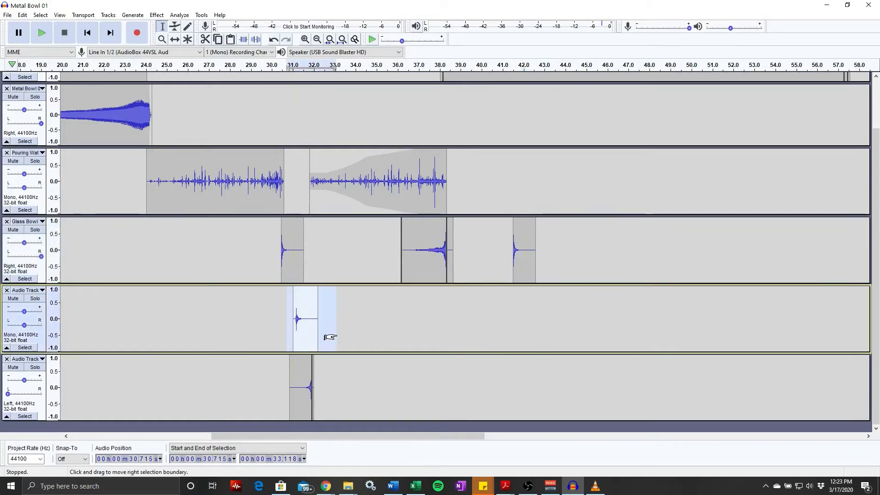
key(ctrl+c)
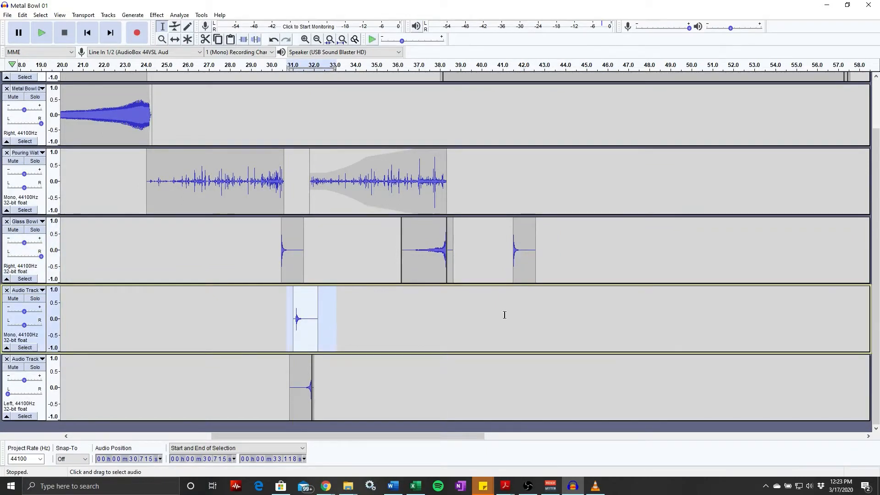
click(536, 312)
key(ctrl+v)
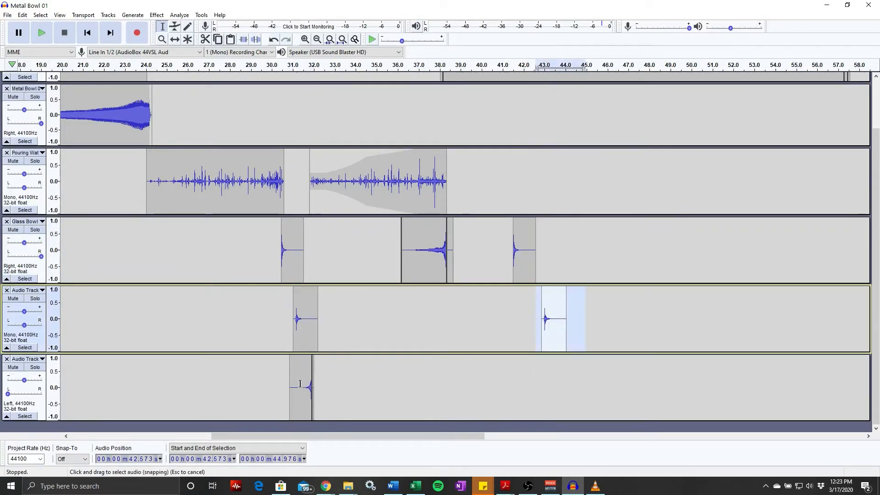
Step: Copy the clip between about 30.6 and 32.5 s on the left-panned lowest track and paste it at about 44 s there
drag(285, 382, 326, 383)
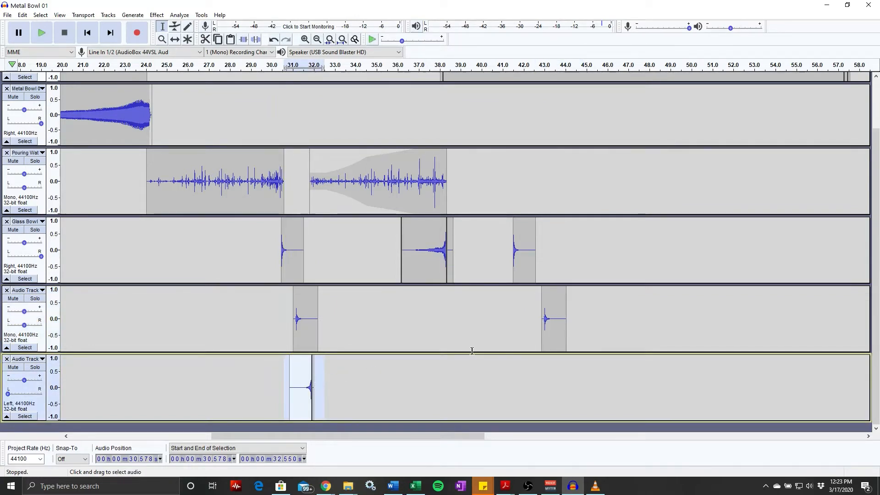
key(ctrl+c)
click(565, 376)
key(ctrl+v)
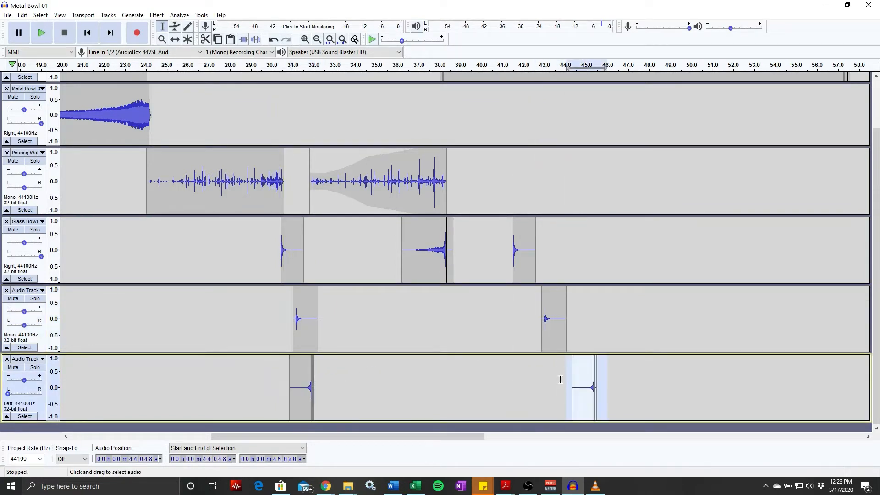
Step: Play the three pasted clips from about 41.2 s and stop playback after the last one
click(507, 248)
key(space)
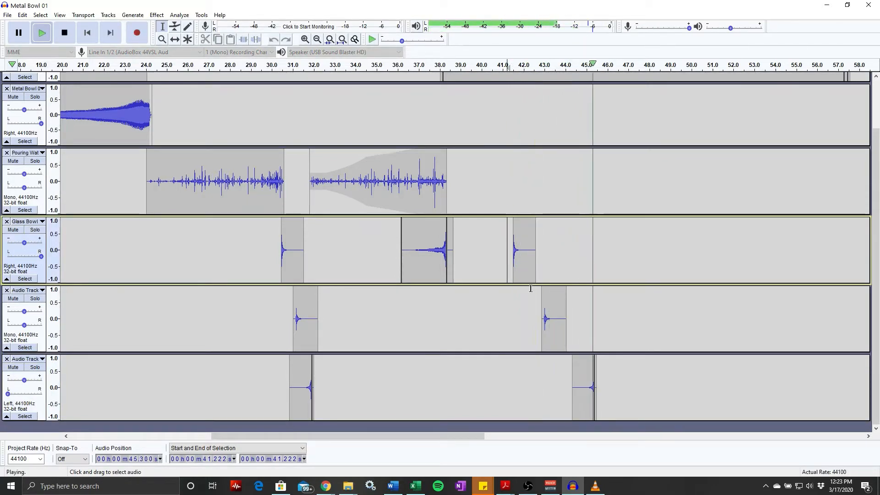
key(space)
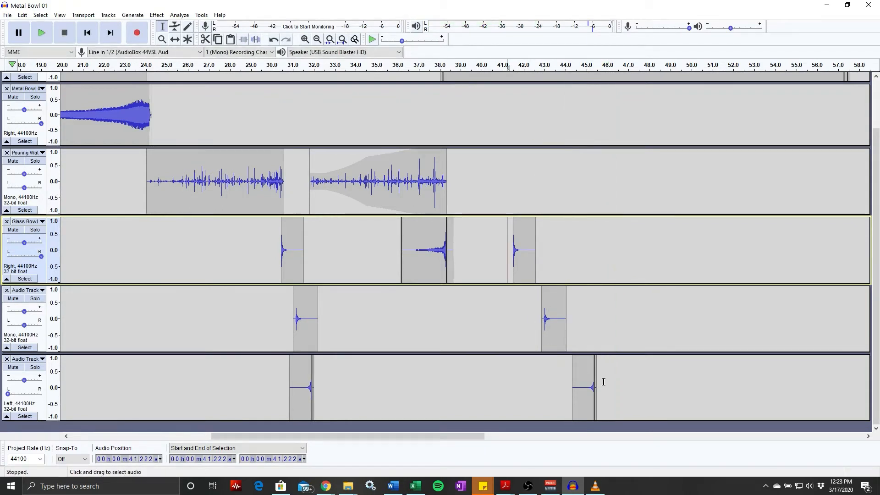
drag(506, 235, 609, 389)
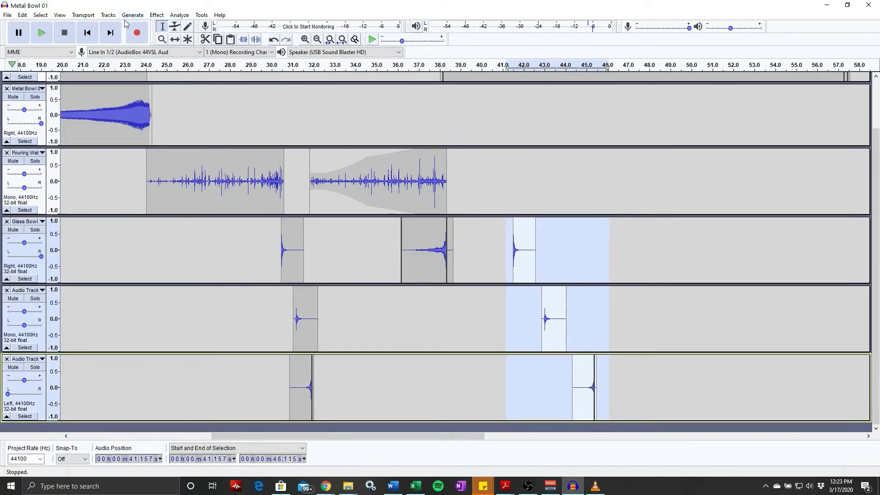
click(105, 16)
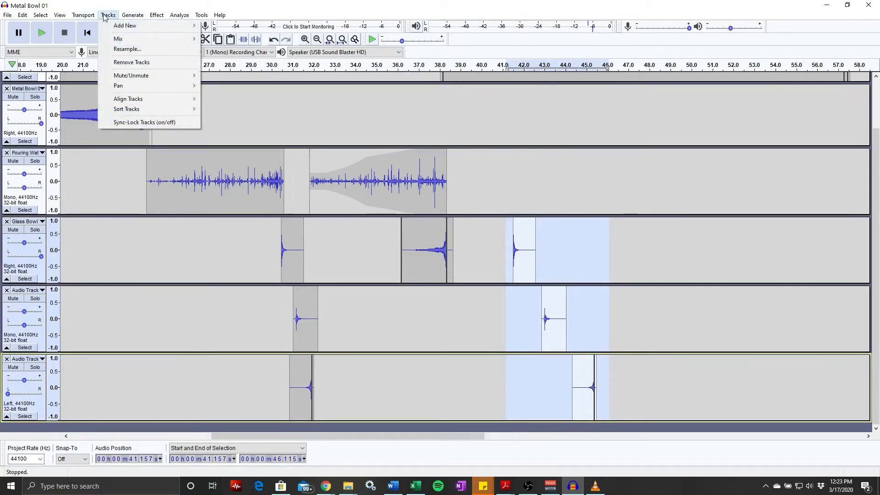
mouse_move(135, 39)
click(506, 308)
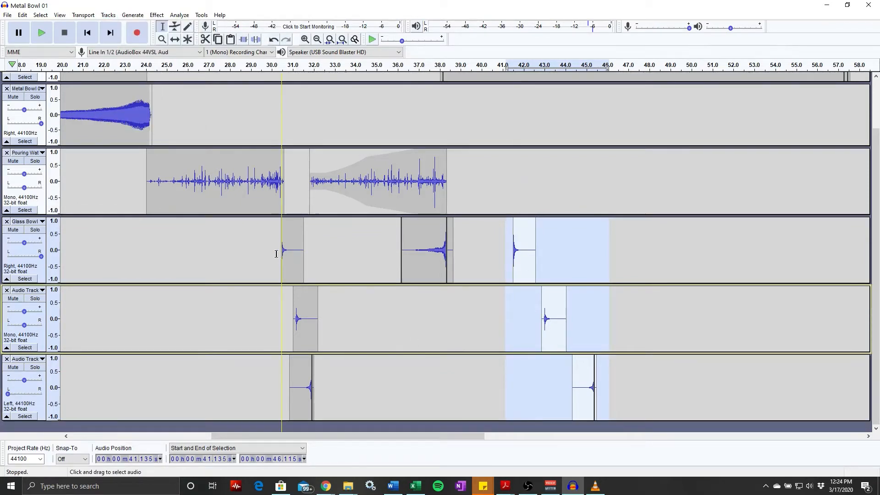
Step: Select about 30.2 to 32.4 s across the Glass Bowl track and both tracks below it, and mix and render them to a new track
drag(276, 254, 320, 388)
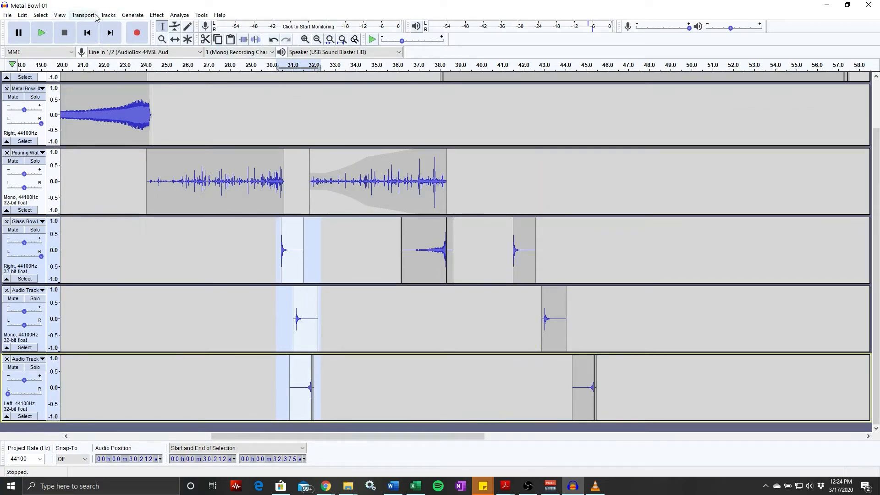
click(114, 17)
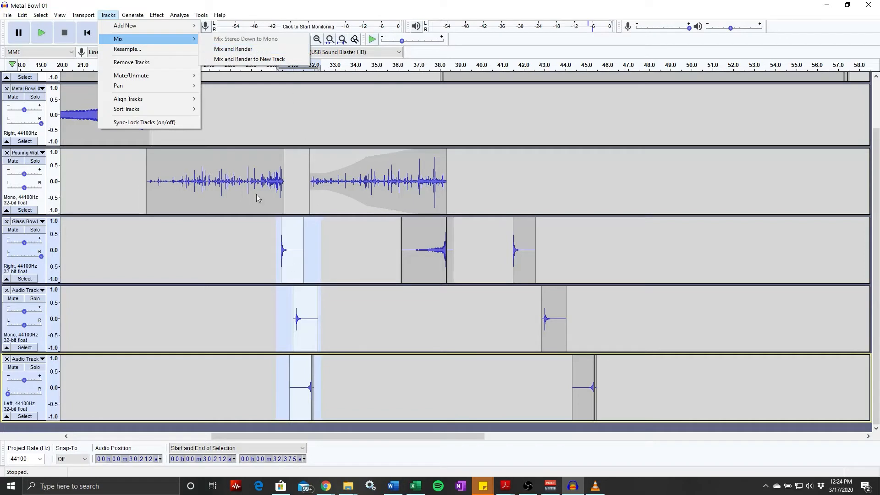
mouse_move(150, 22)
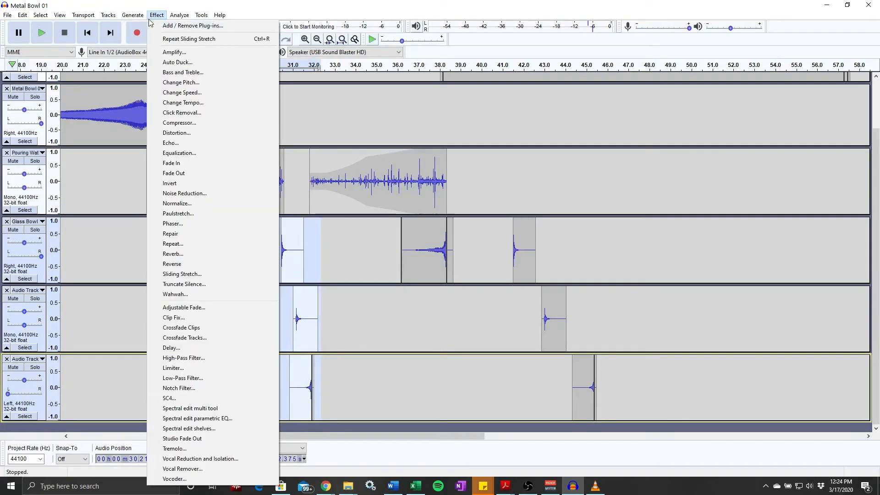
mouse_move(117, 17)
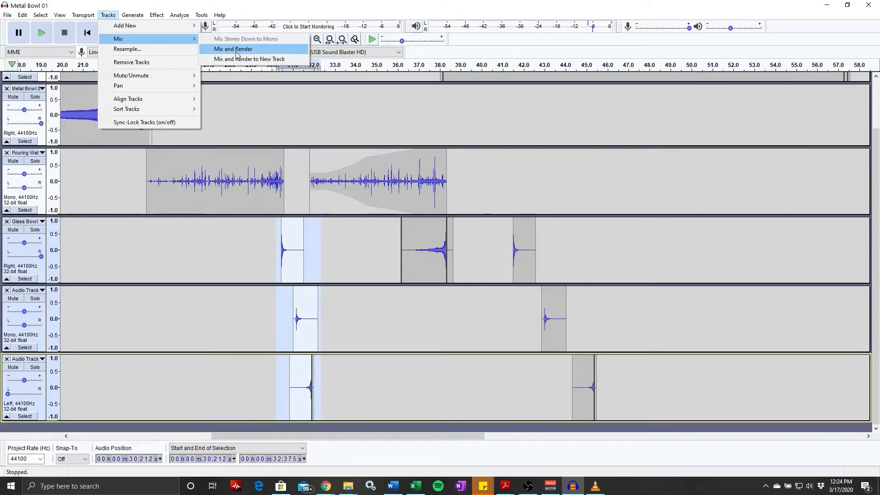
click(238, 59)
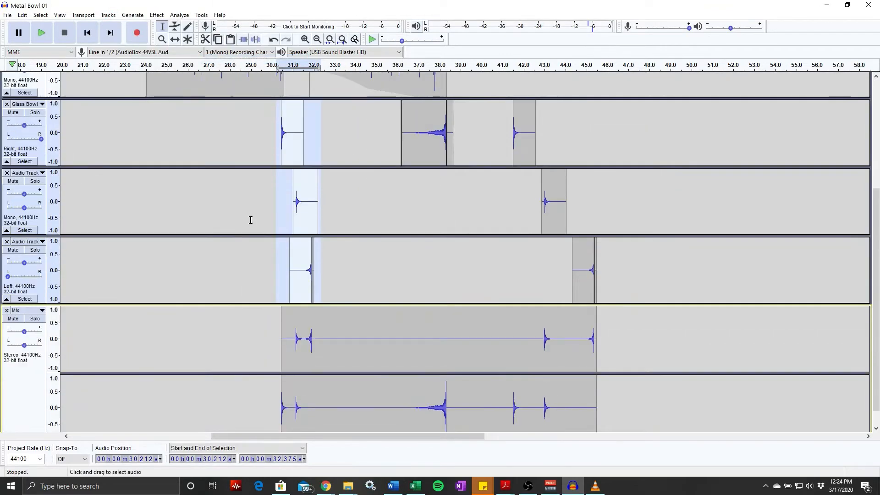
Step: Play the project from about 30.2 s and compare the new stereo mix track with its source tracks
scroll(251, 220, down, 1)
click(276, 344)
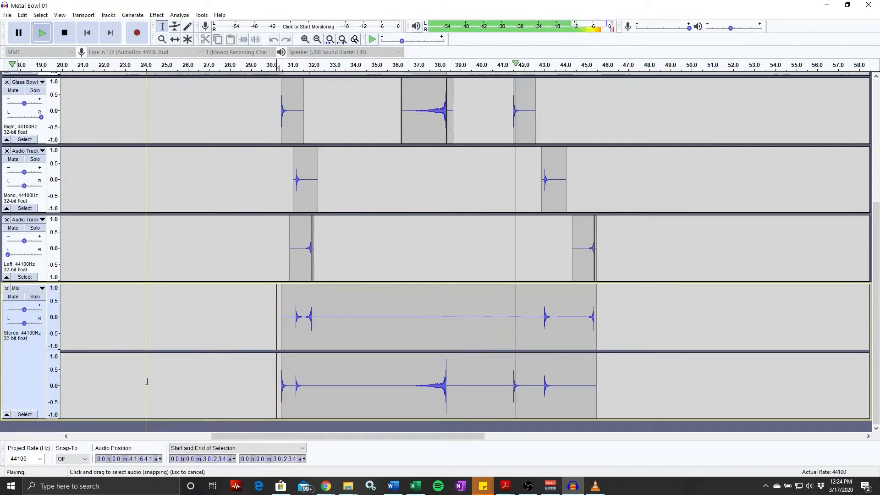
scroll(186, 317, up, 5)
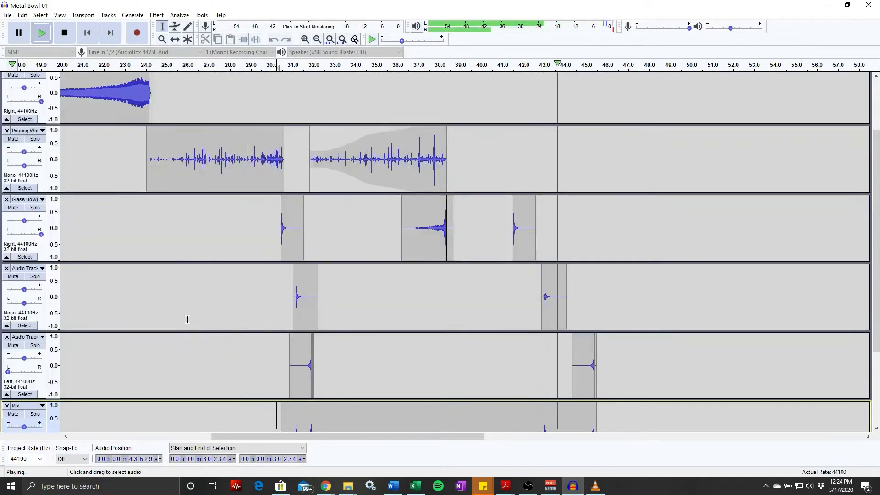
scroll(187, 319, down, 4)
scroll(187, 320, down, 1)
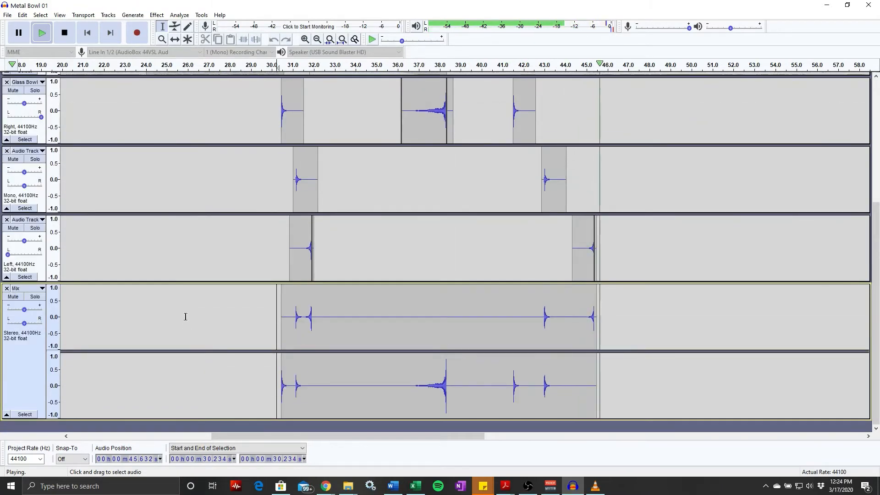
scroll(265, 210, up, 4)
scroll(236, 185, down, 4)
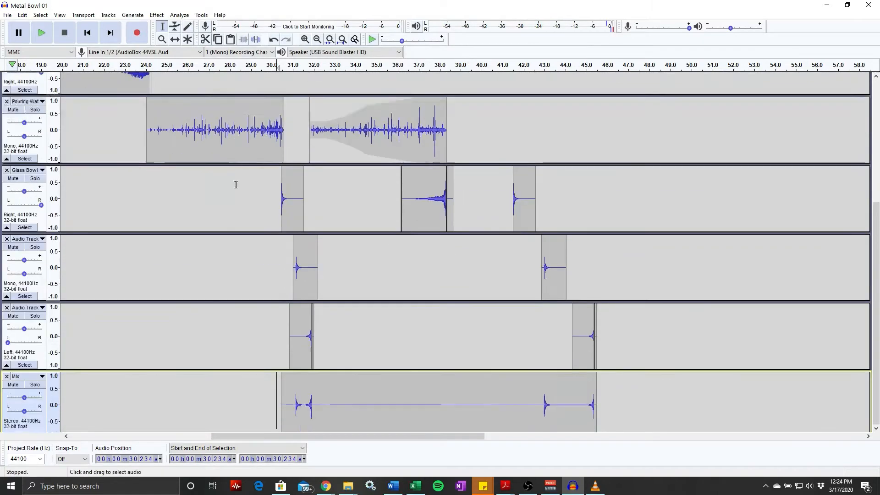
Step: Undo the mix and render to a new track and clear the time selection
key(ctrl+z)
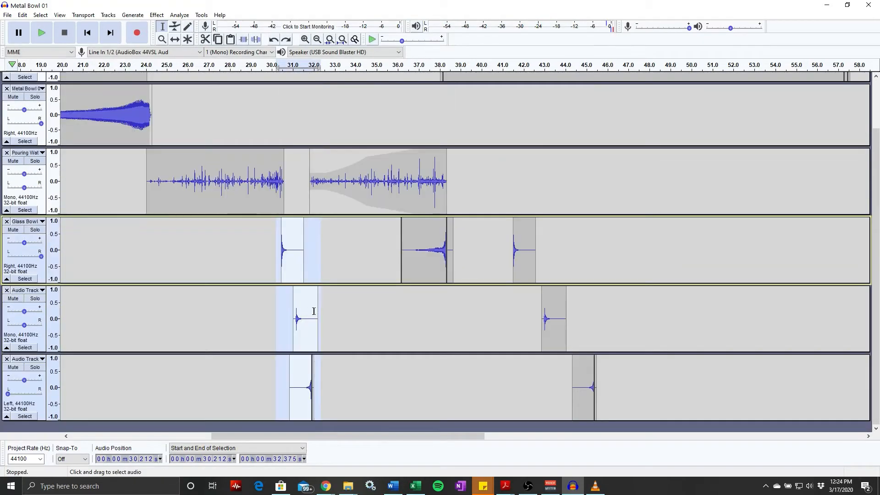
click(250, 258)
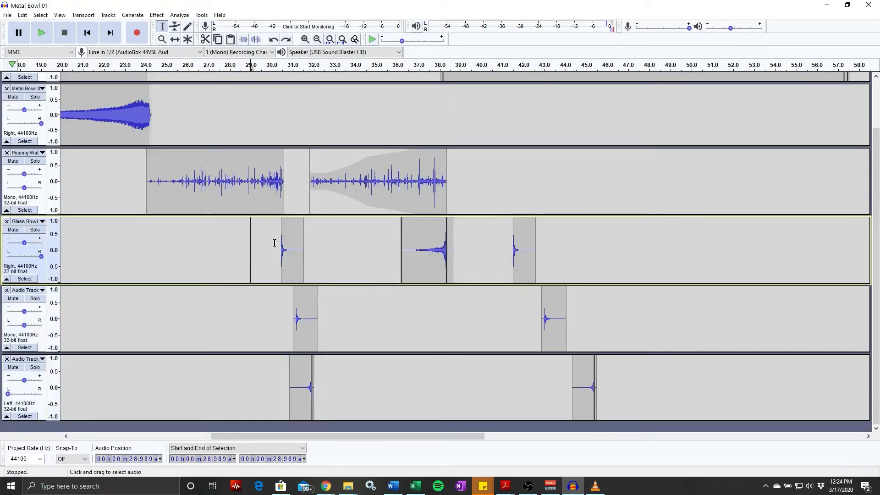
Step: Select about 30.1 to 32.4 s across the lower three tracks and replace them with a single track using Mix and Render
drag(274, 243, 322, 403)
click(107, 16)
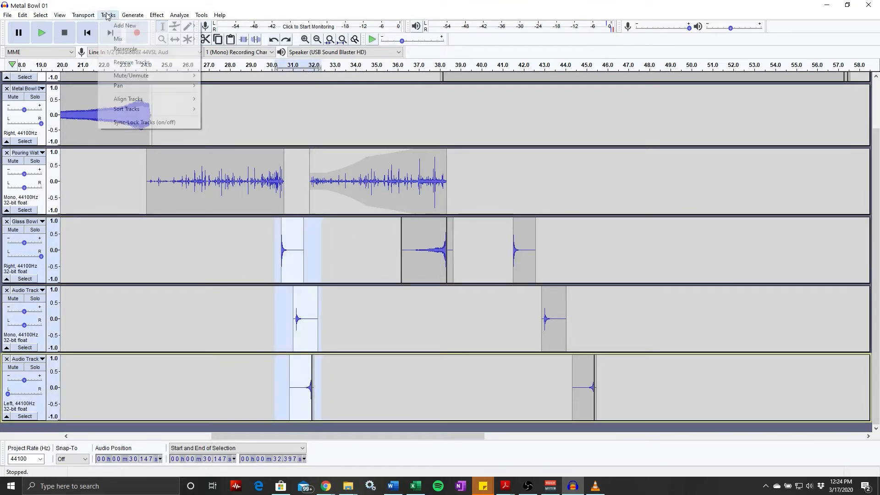
mouse_move(125, 40)
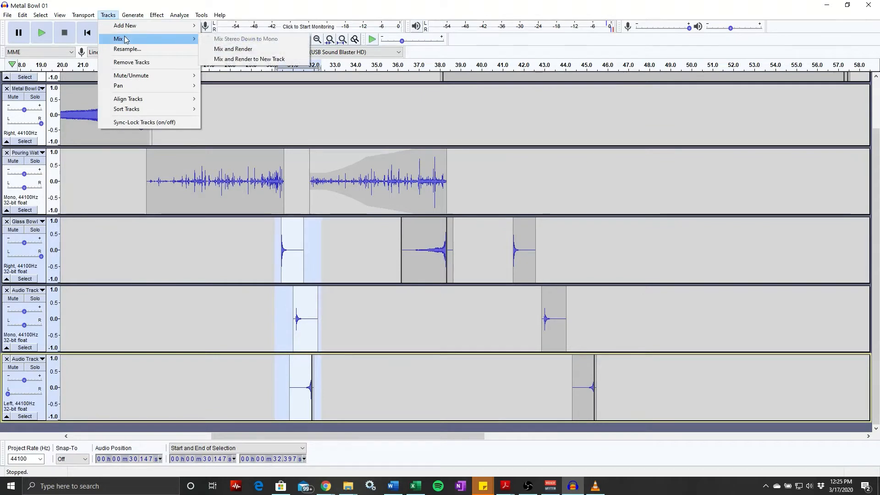
click(228, 52)
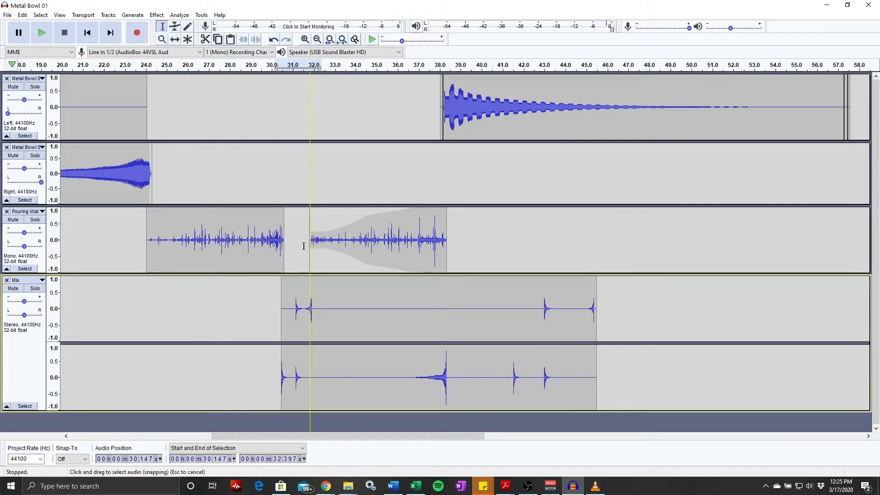
Step: Undo the Mix and Render that replaced the three source tracks, and clear the time selection
key(ctrl+z)
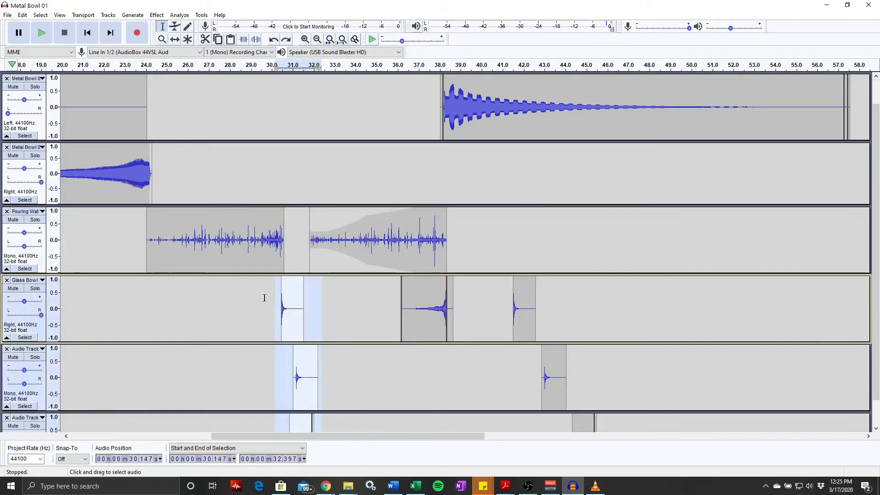
scroll(259, 284, down, 2)
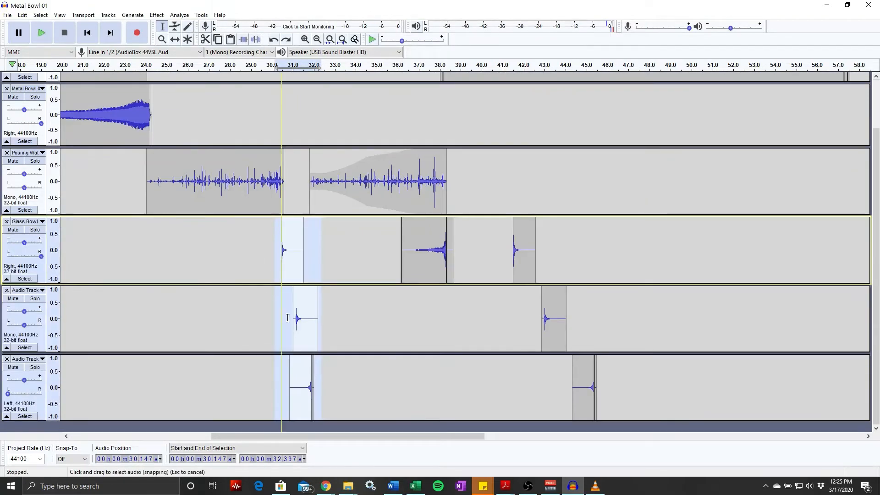
click(328, 306)
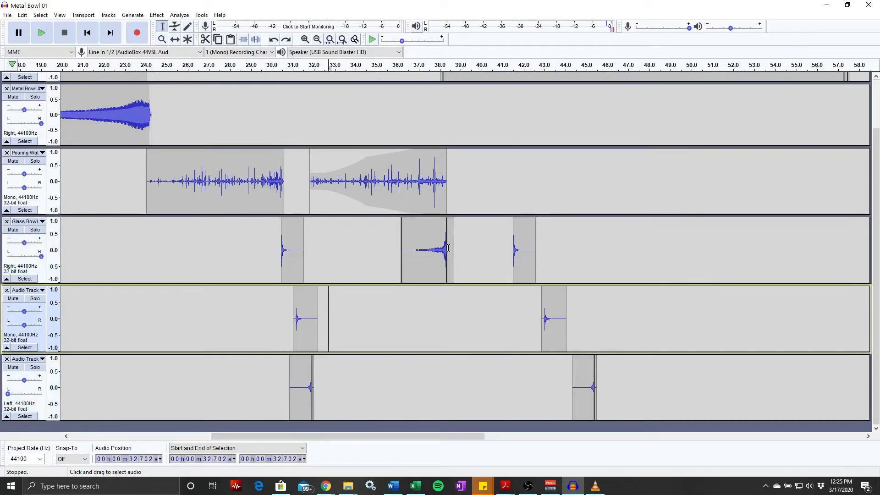
scroll(245, 187, up, 2)
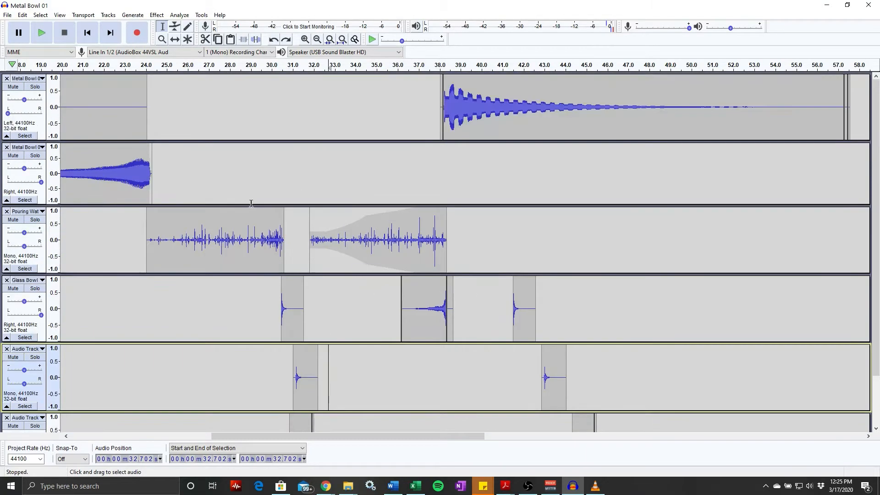
Step: Examine how the clips are arranged across all the tracks, from the metal bowl tracks down to the lowest audio track
scroll(248, 198, down, 2)
scroll(248, 198, up, 2)
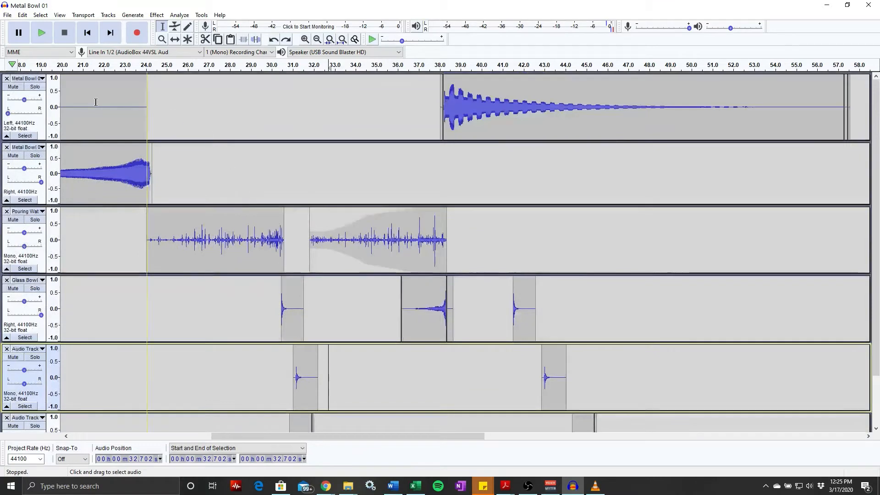
scroll(166, 234, down, 2)
scroll(166, 165, up, 2)
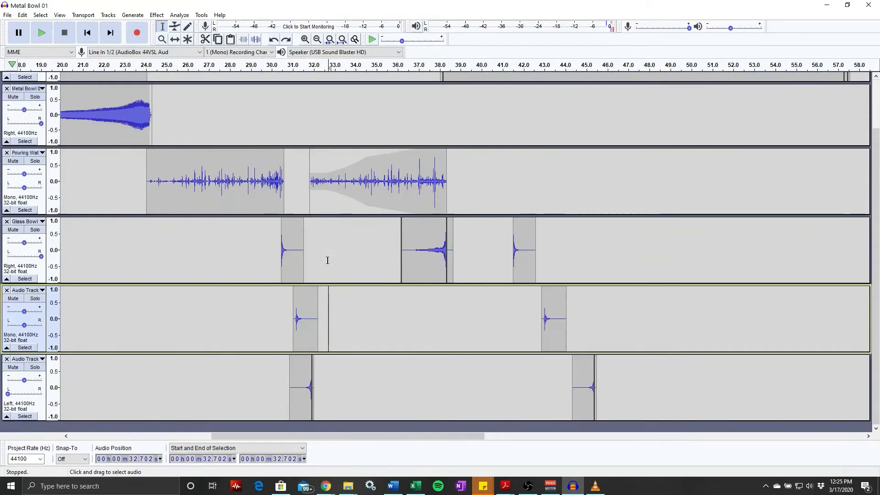
scroll(275, 367, down, 2)
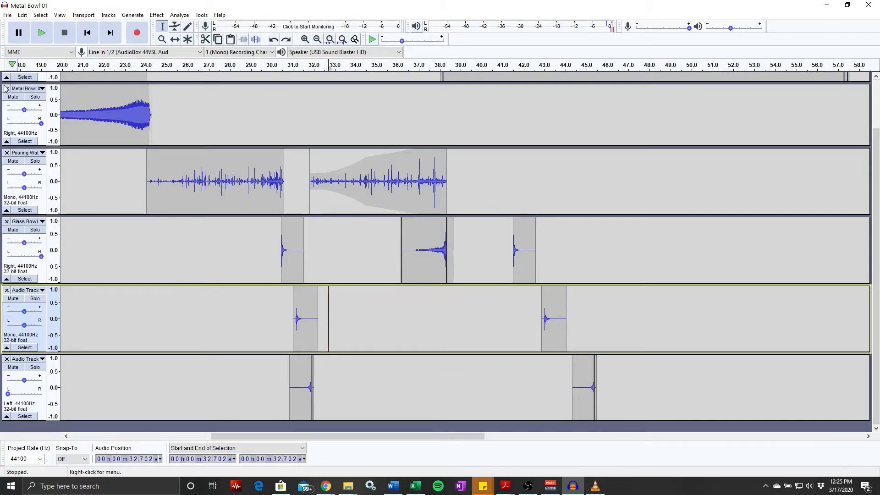
scroll(251, 141, up, 3)
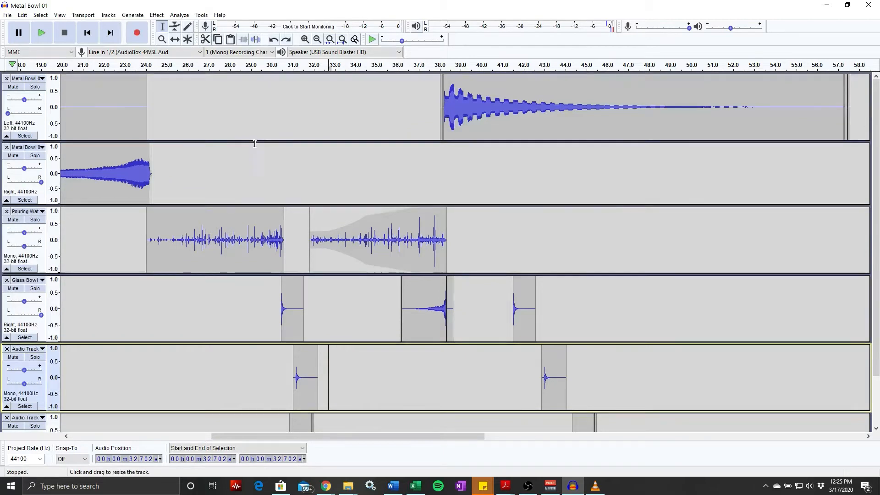
scroll(408, 129, down, 3)
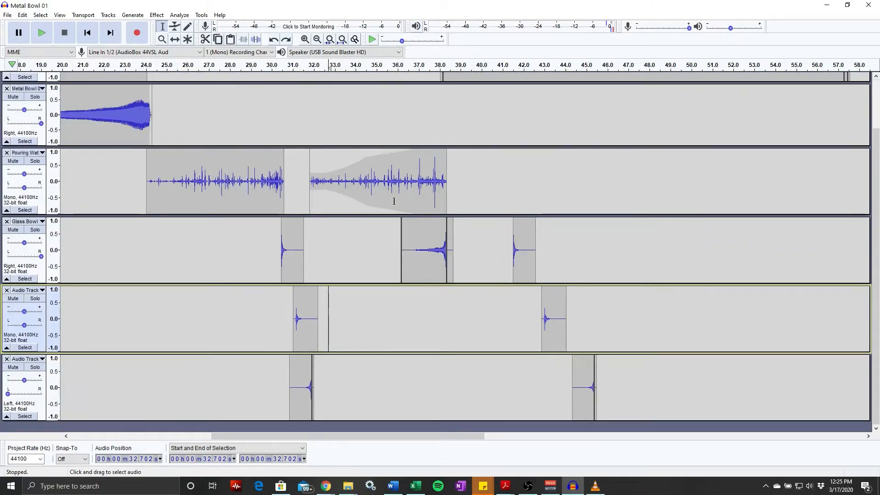
scroll(394, 201, up, 3)
scroll(393, 198, down, 3)
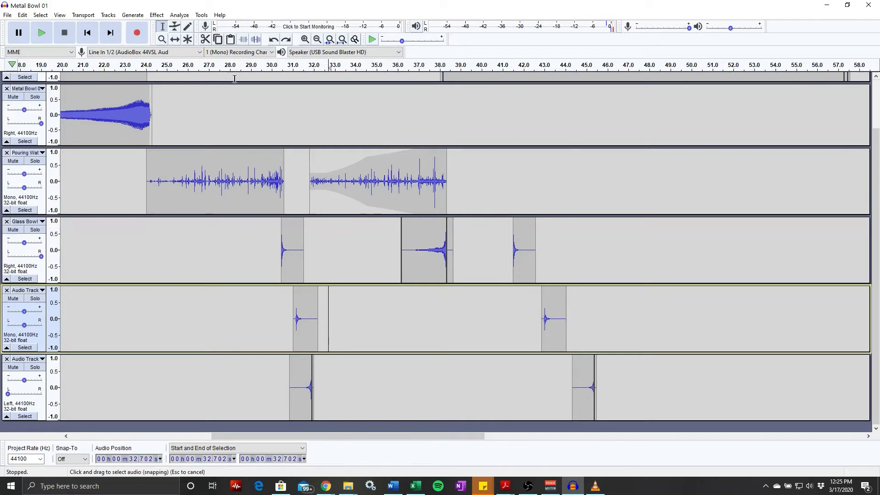
Step: Shift the second clip in the mono audio track below Glass Bowl earlier, to start at about 42.1 s
key(F2)
click(556, 293)
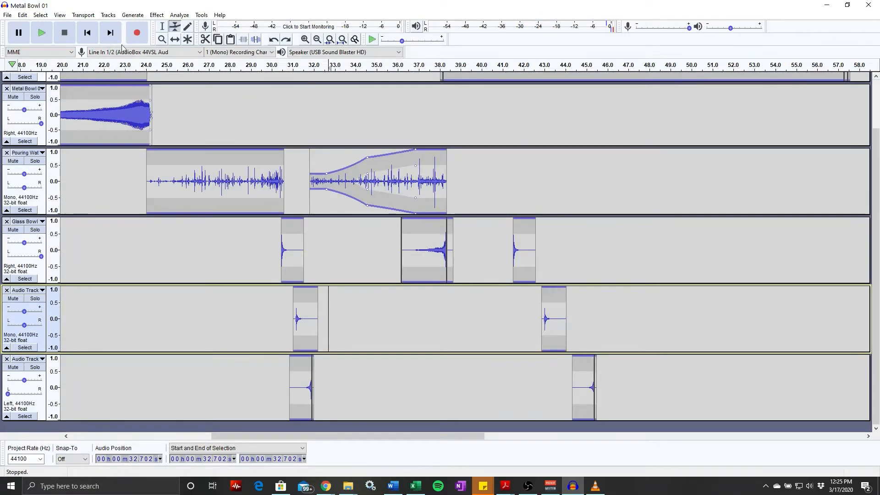
key(F5)
drag(560, 295, 542, 295)
Step: Try to shift the later clip in the lowest track earlier, to about 43.3 s, and undo the move
drag(583, 368, 561, 361)
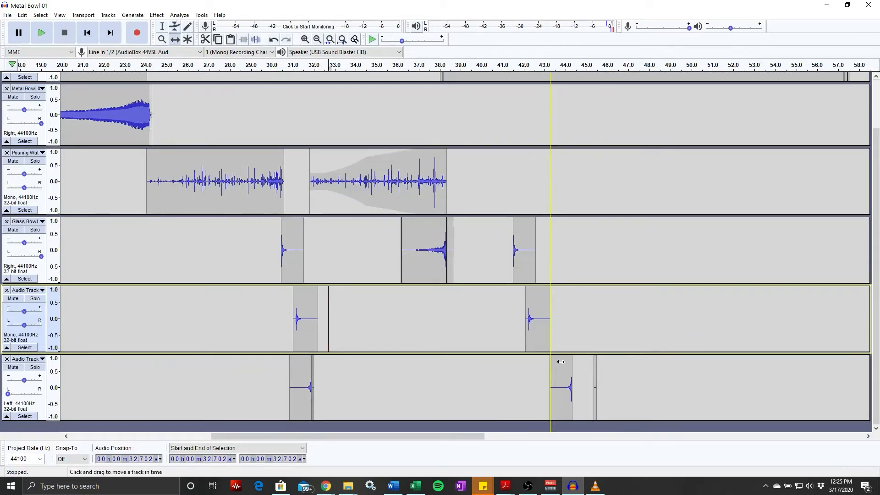
key(ctrl+z)
click(607, 369)
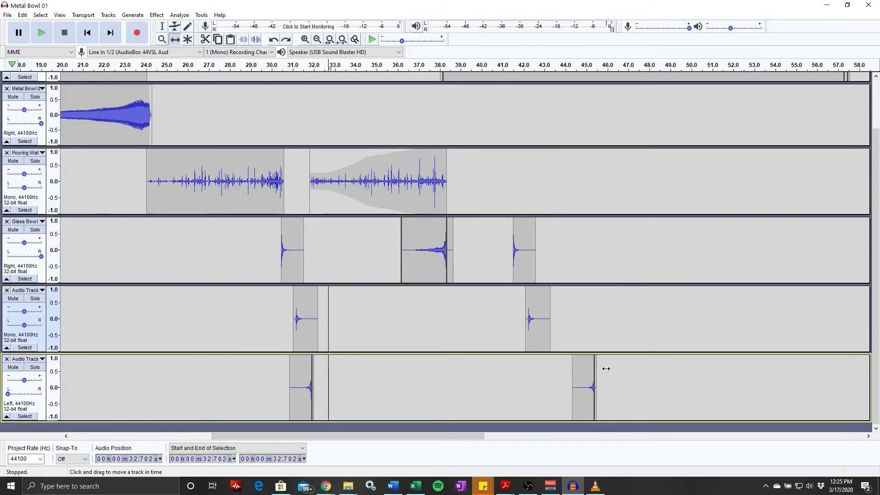
click(518, 278)
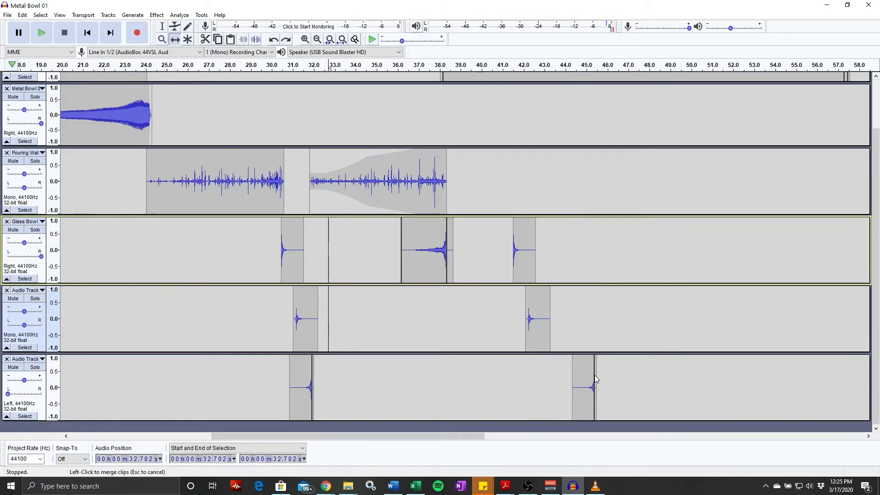
drag(566, 375, 547, 375)
key(ctrl+z)
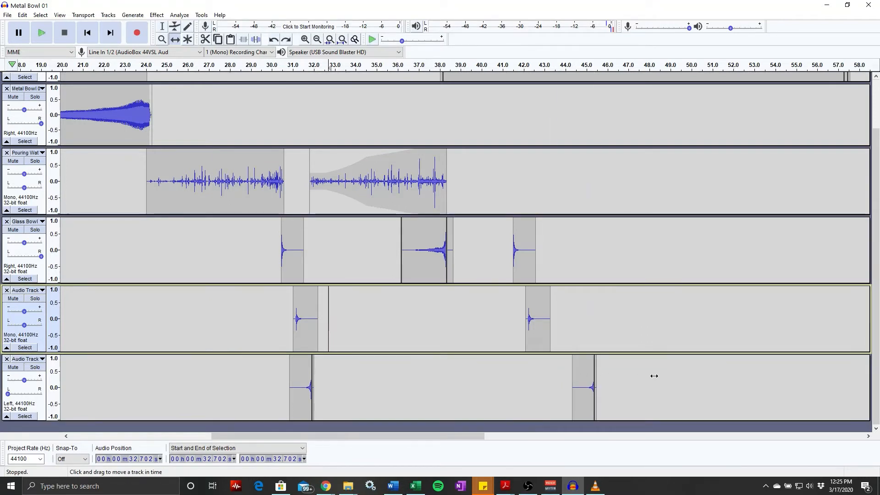
Step: Select about 44.1 to 45.7 s in the lowest track and shift the whole clip earlier, to about 42.7 s
key(F1)
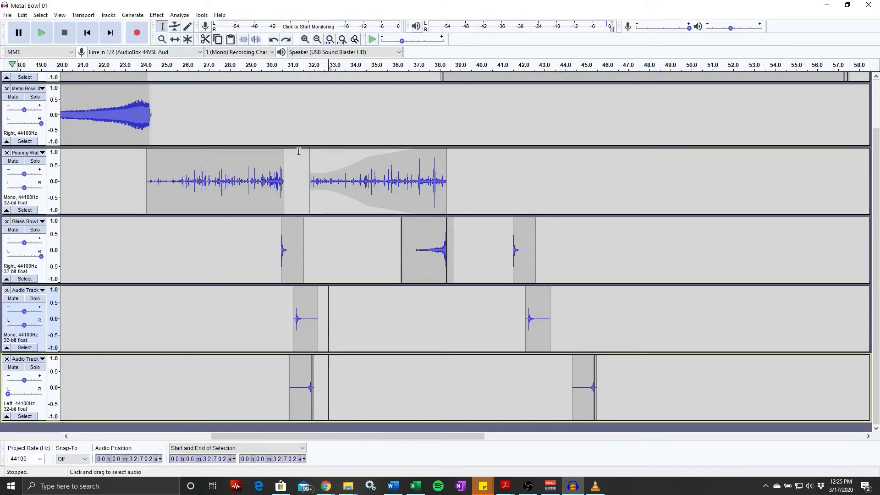
click(593, 381)
drag(601, 377, 569, 375)
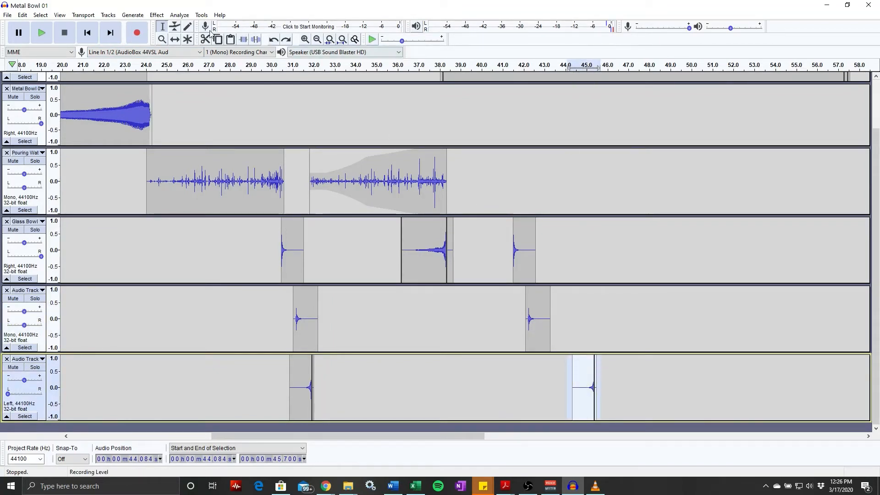
click(174, 39)
drag(569, 366, 549, 366)
click(405, 180)
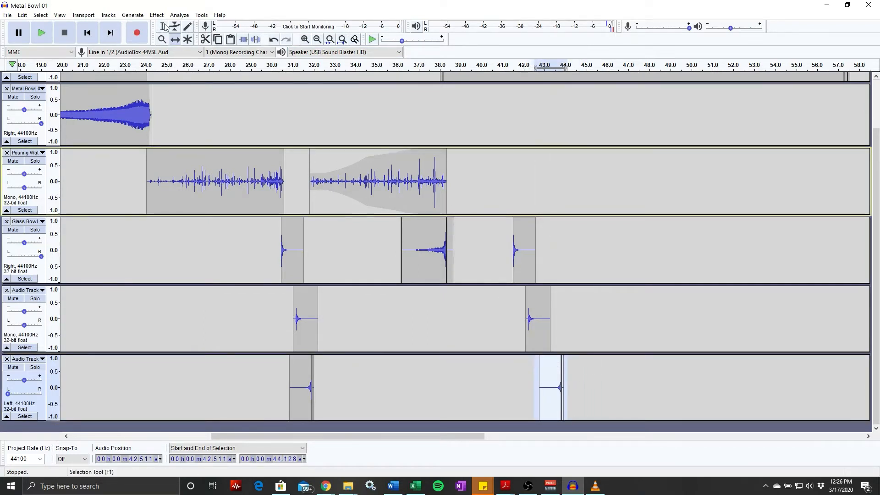
Step: Try pasting the later clips of the lower three tracks into the Glass Bowl track at about 53.7 s, and undo the paste
key(F1)
drag(505, 233, 591, 413)
click(770, 236)
key(ctrl+v)
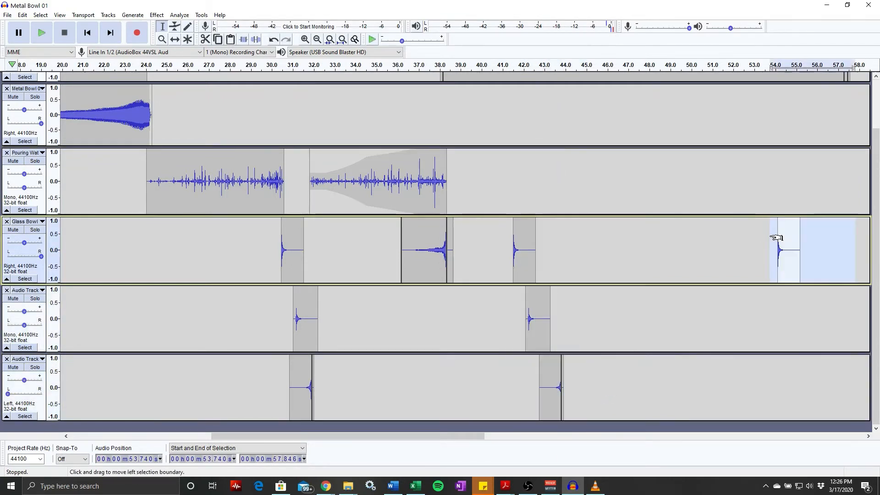
key(ctrl+z)
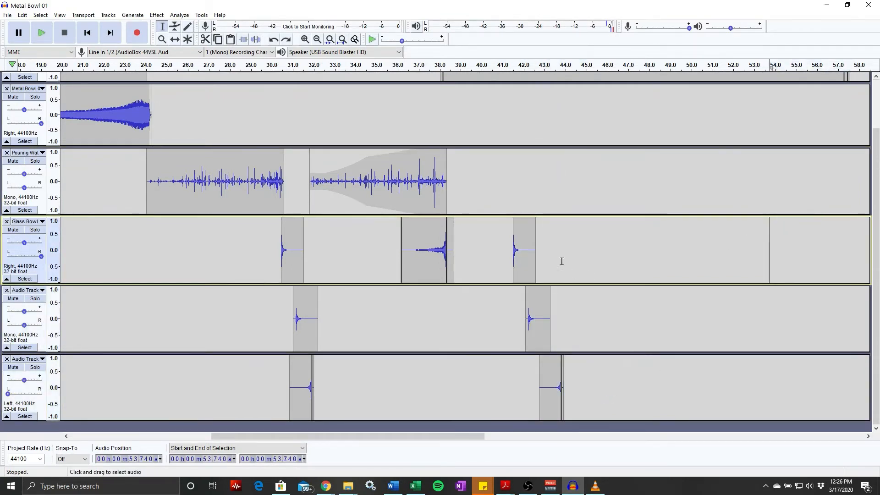
Step: Select about 41.4 to 44.9 s across the lower three tracks, copy the clips and paste them in place
drag(512, 247, 583, 394)
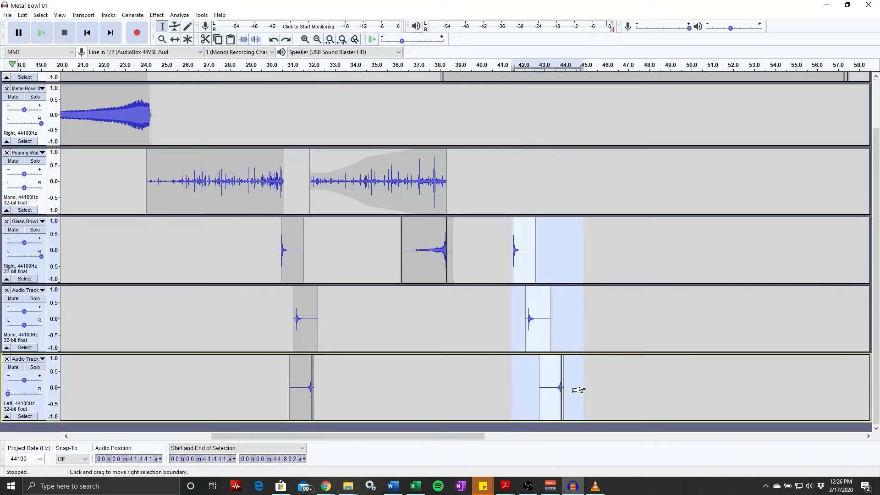
key(ctrl+c)
key(ctrl+v)
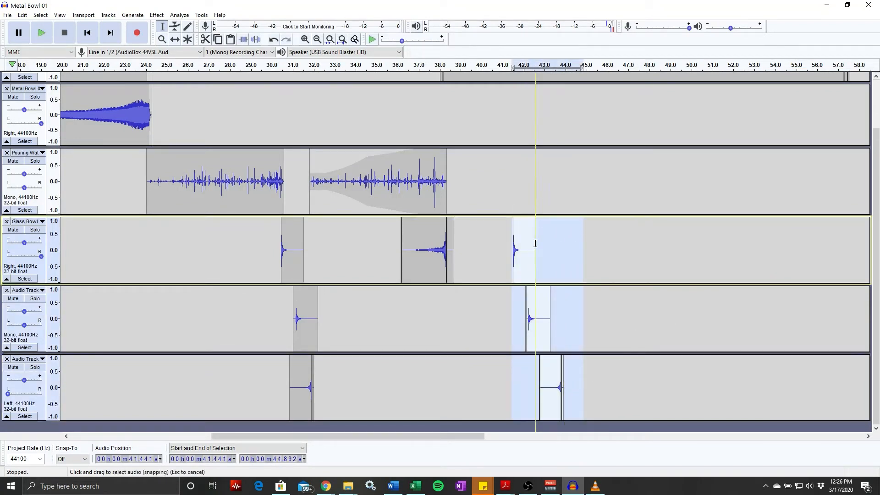
Step: Shift the selected clips of the lower three tracks together so the selection starts at about 41.2 s, and play from just before them
click(174, 26)
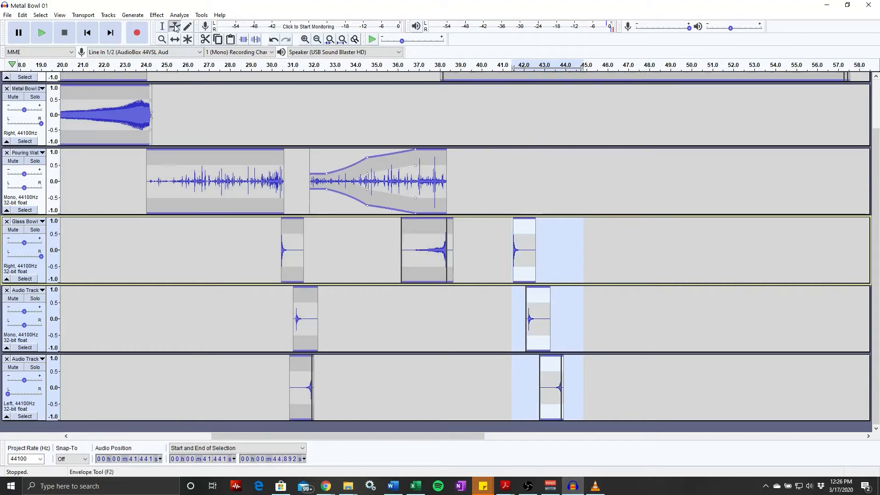
click(174, 39)
mouse_move(523, 245)
mouse_down()
mouse_move(605, 244)
mouse_move(518, 246)
mouse_up()
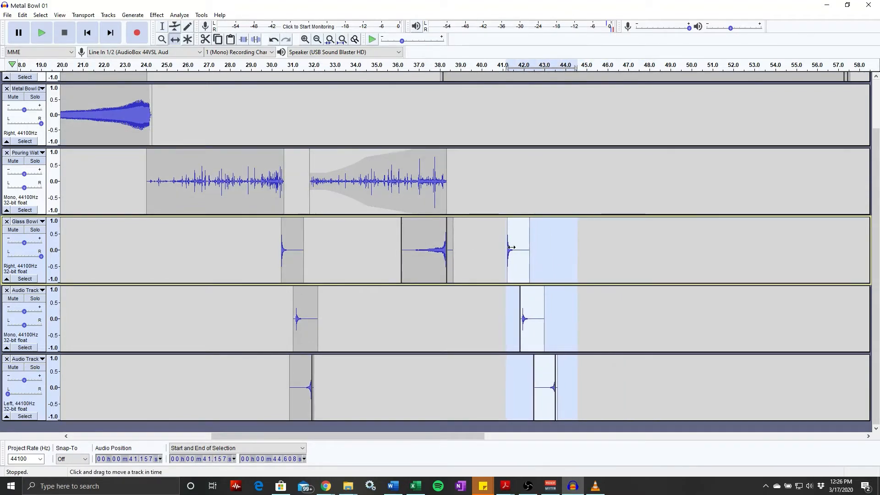
click(500, 65)
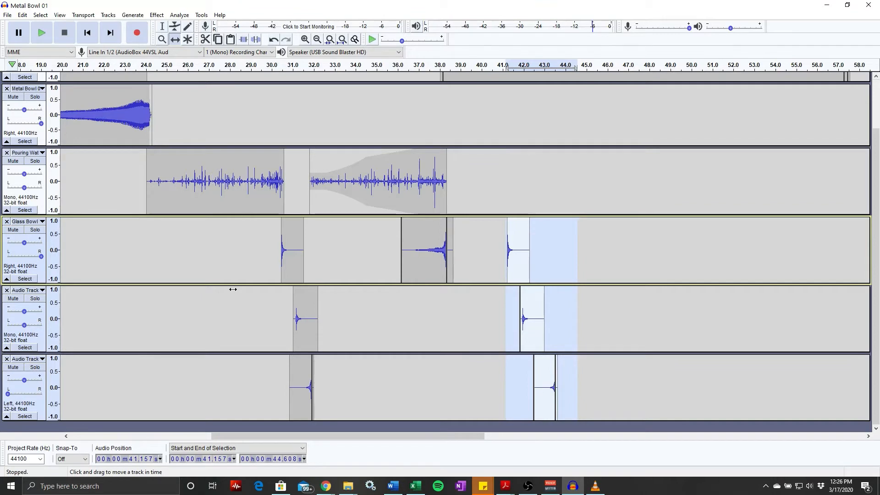
Step: Remove the three selected clips at about 41.2 to 44.6 s and paste the Glass Bowl clip into its track at about 1:06.5
drag(397, 437, 463, 427)
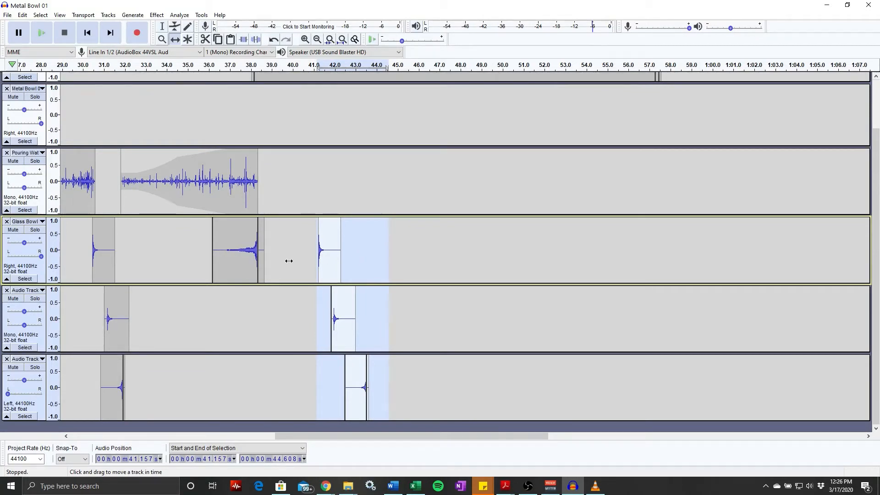
click(326, 340)
drag(323, 438, 411, 409)
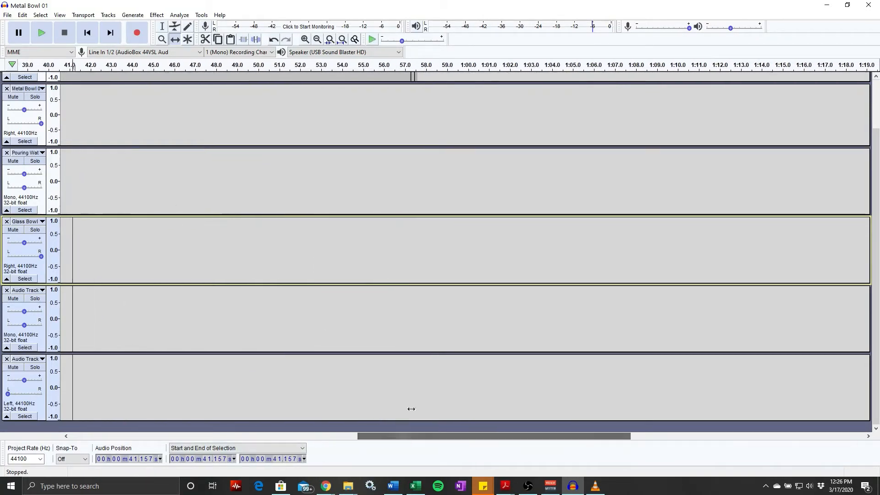
click(162, 26)
click(605, 240)
key(ctrl+v)
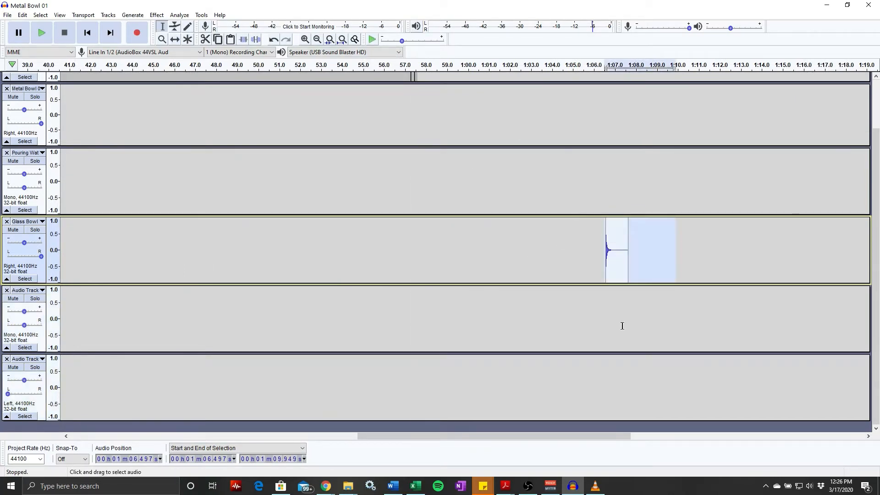
Step: Copy about 30.9 to 32.5 s of the mono track below Glass Bowl and paste it in the same track at about 1:07.5
drag(464, 435, 268, 430)
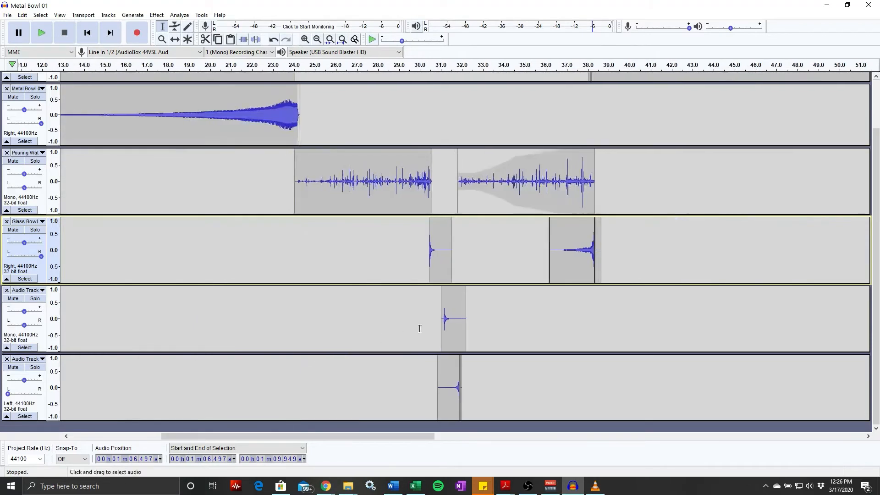
drag(437, 321, 472, 322)
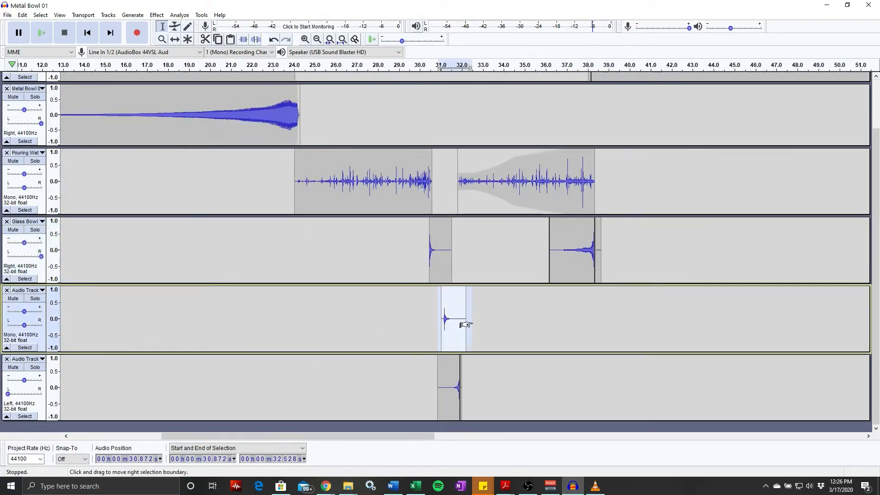
click(626, 436)
click(397, 328)
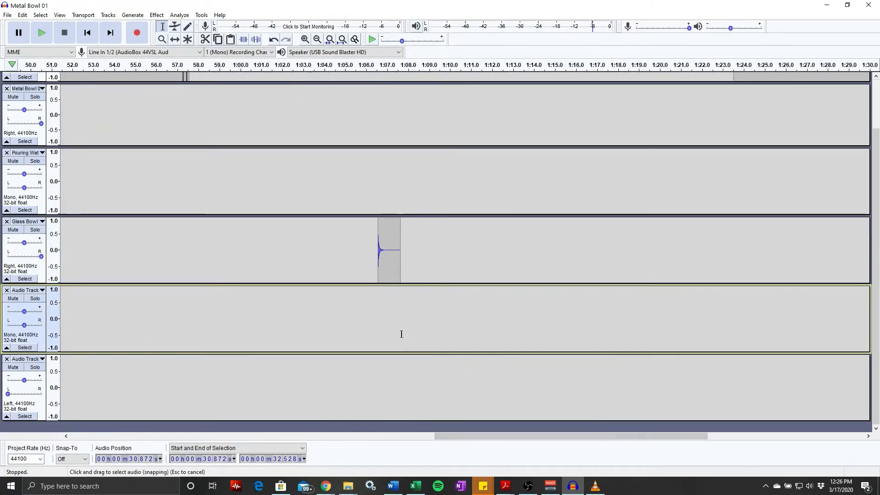
key(ctrl+v)
Step: Copy about 30.7 to 32.2 s of the lowest track and paste it in the same track at about 1:08.2
drag(507, 438, 269, 420)
drag(291, 384, 315, 385)
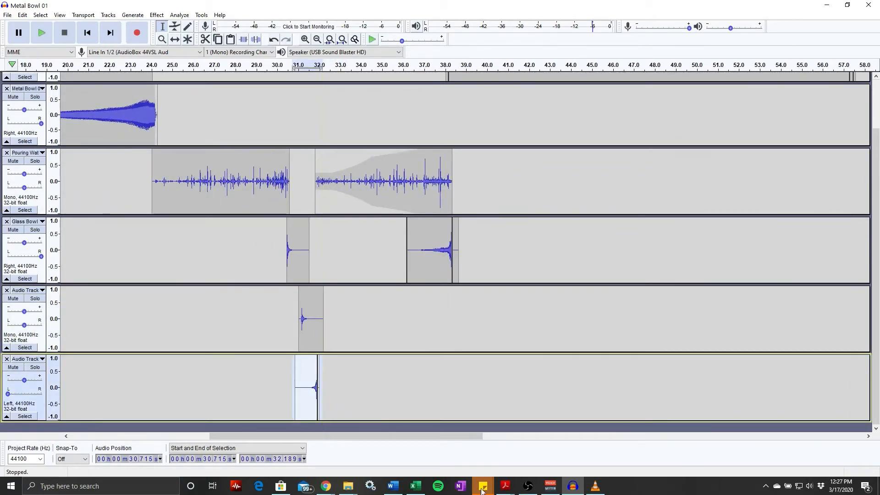
drag(426, 436, 652, 436)
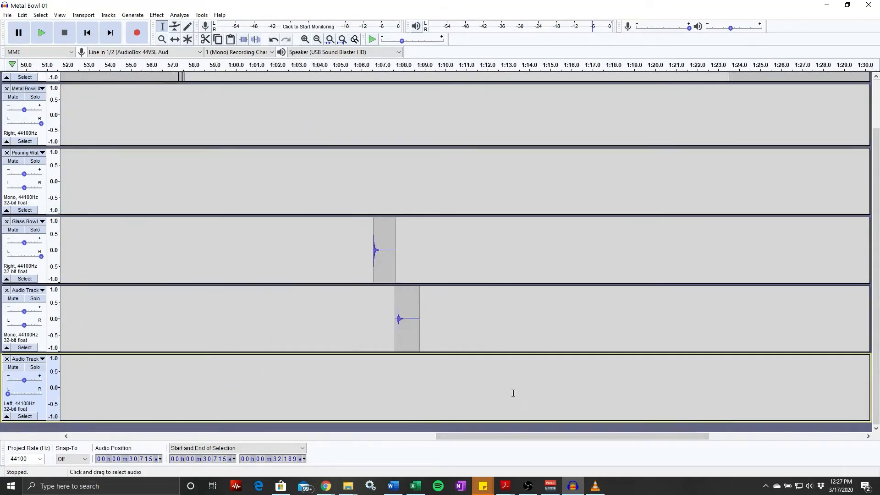
click(411, 383)
key(ctrl+v)
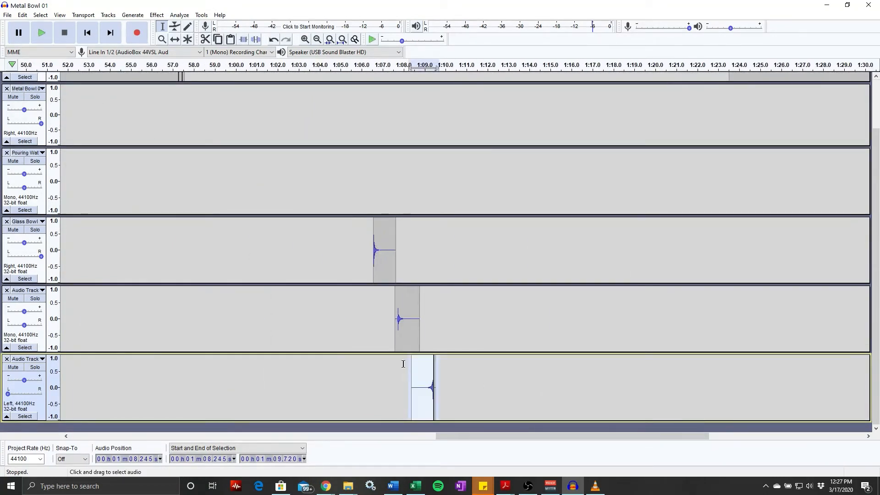
Step: Play the three pasted clips from about 1:06 to hear their timing
click(360, 71)
key(space)
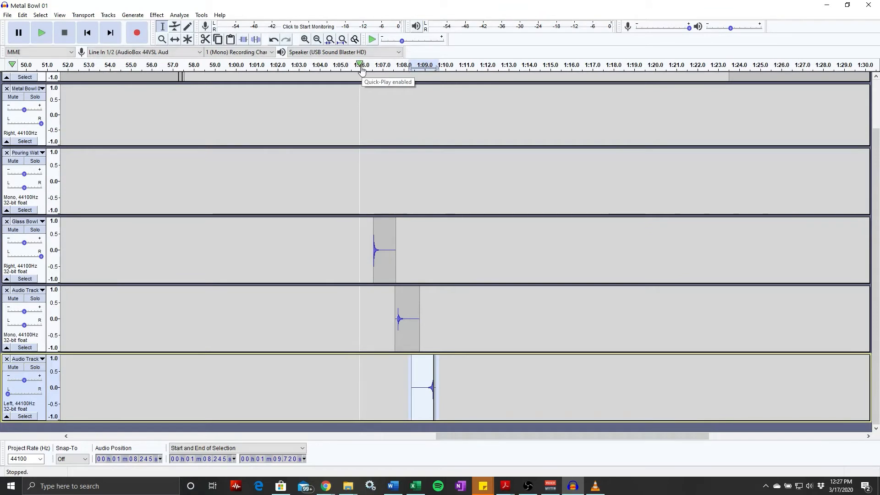
click(363, 69)
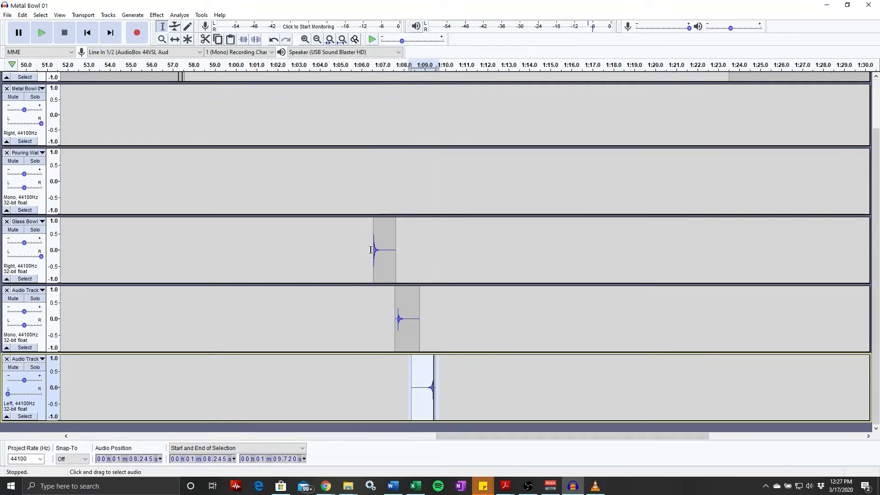
Step: Select about 1:06.5 to 1:10.1 across the lower three tracks and center the pan of the Glass Bowl and lowest tracks
drag(371, 250, 447, 386)
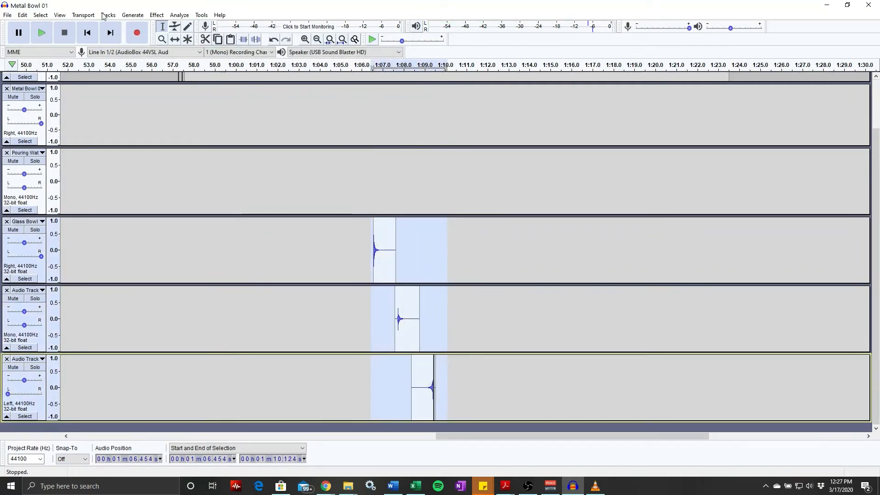
click(108, 15)
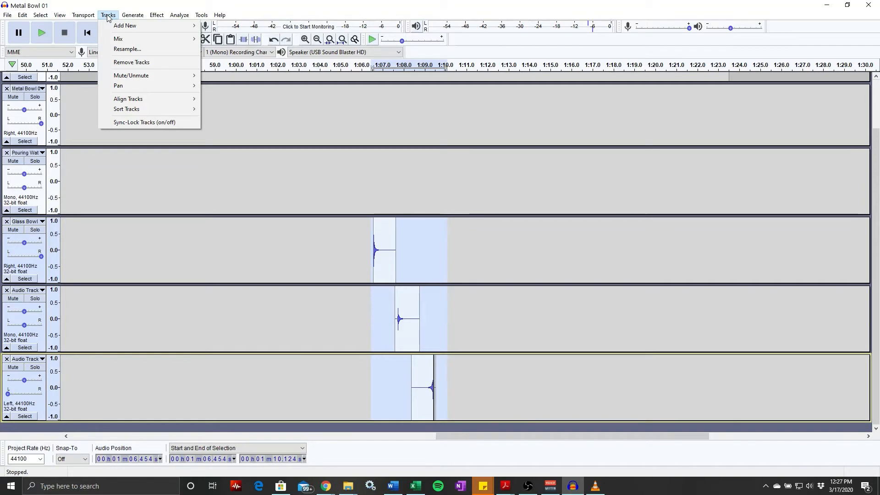
drag(41, 258, 25, 258)
drag(8, 395, 24, 397)
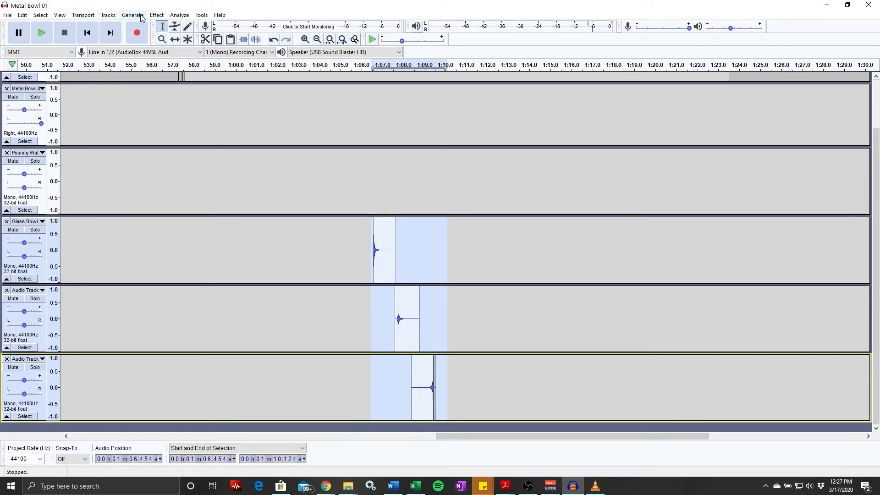
Step: Mix and render the selected lower three tracks to a new track
click(109, 15)
click(109, 15)
click(109, 15)
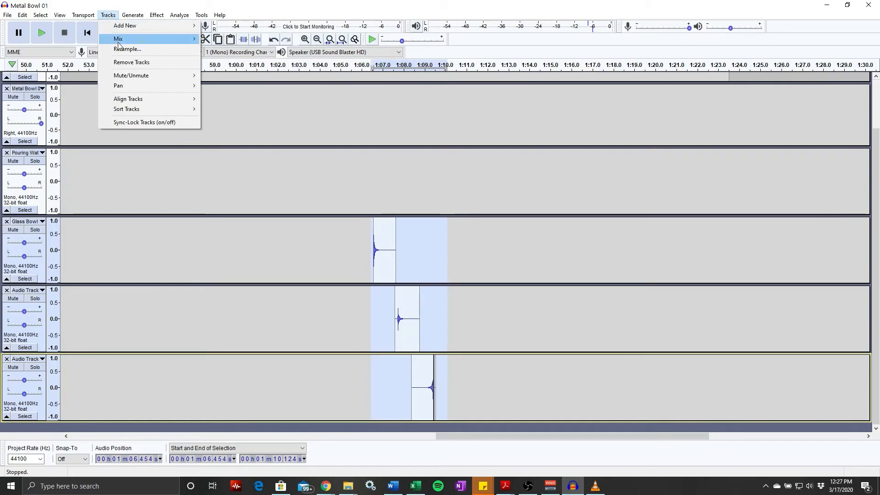
mouse_move(161, 41)
click(244, 60)
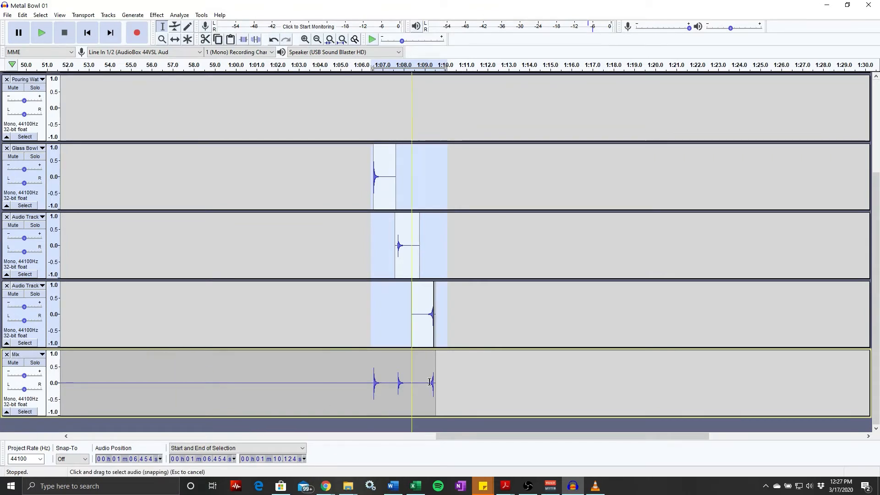
Step: Delete about 30.5 s to 1:06.0 from the Mix track
click(363, 383)
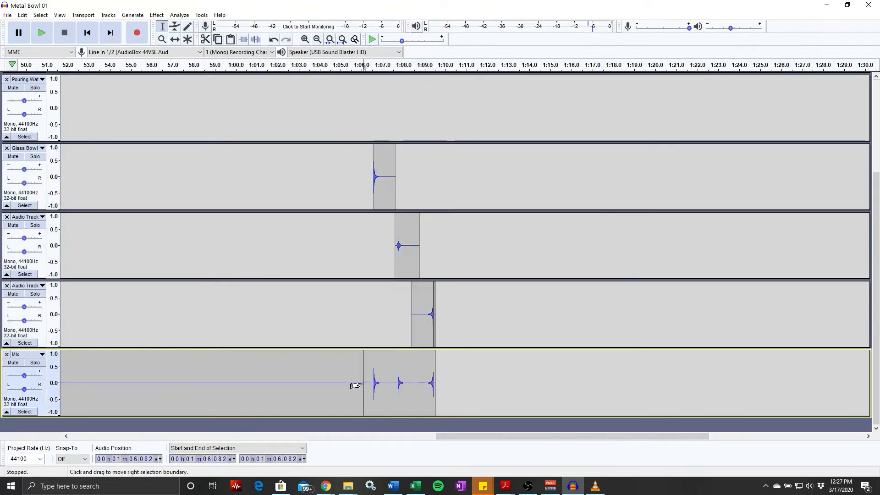
drag(512, 451, 446, 446)
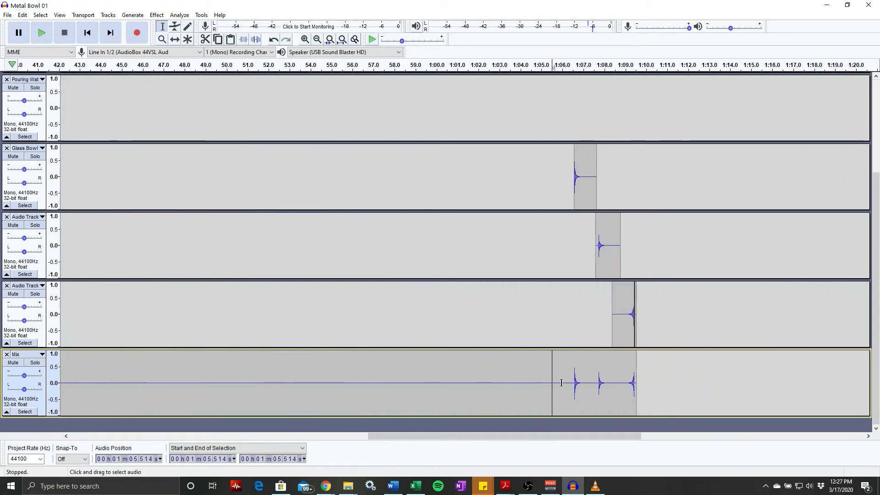
drag(561, 383, 193, 387)
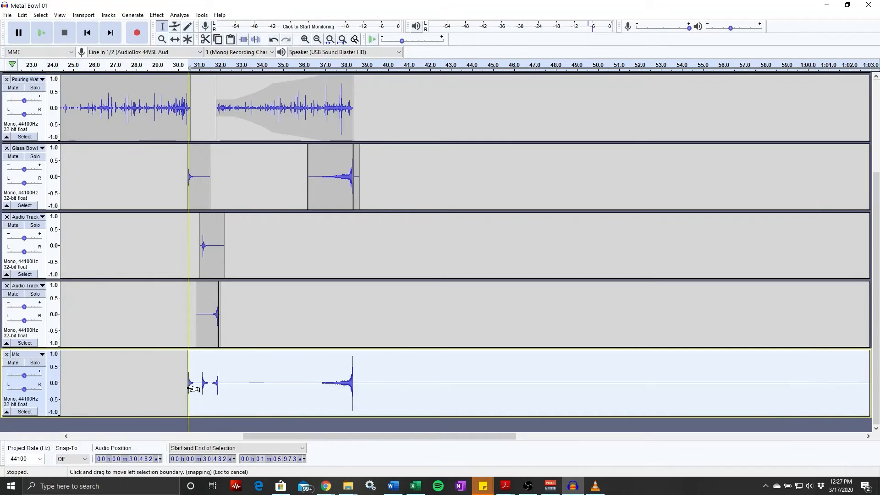
key(Delete)
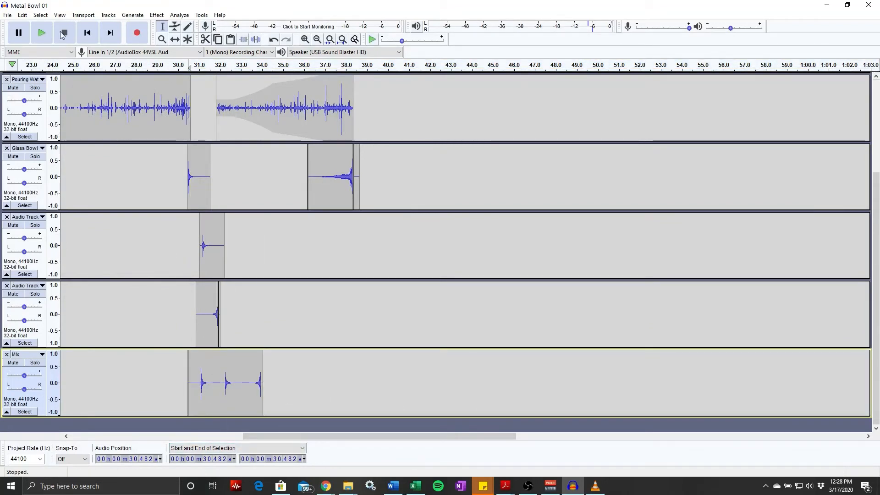
Step: Shift the Mix clip in time to start at about 38.7 s and play it from about 38.4 s
click(177, 40)
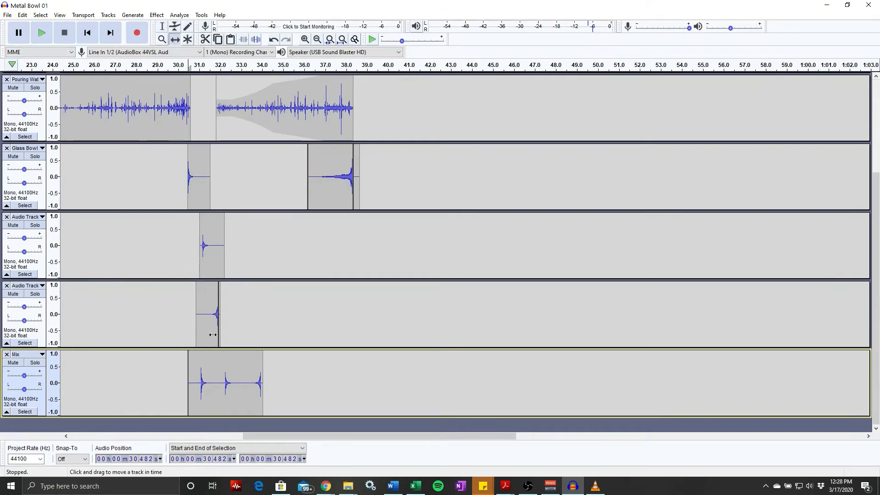
drag(234, 367, 394, 368)
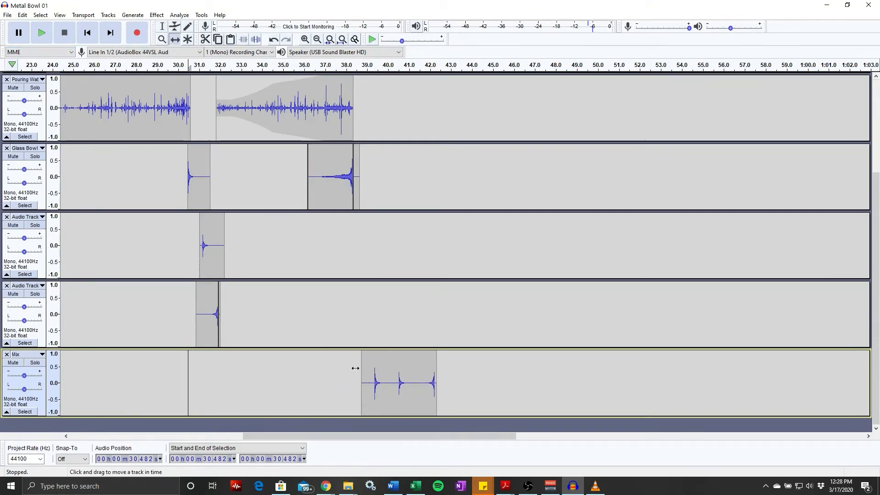
click(167, 26)
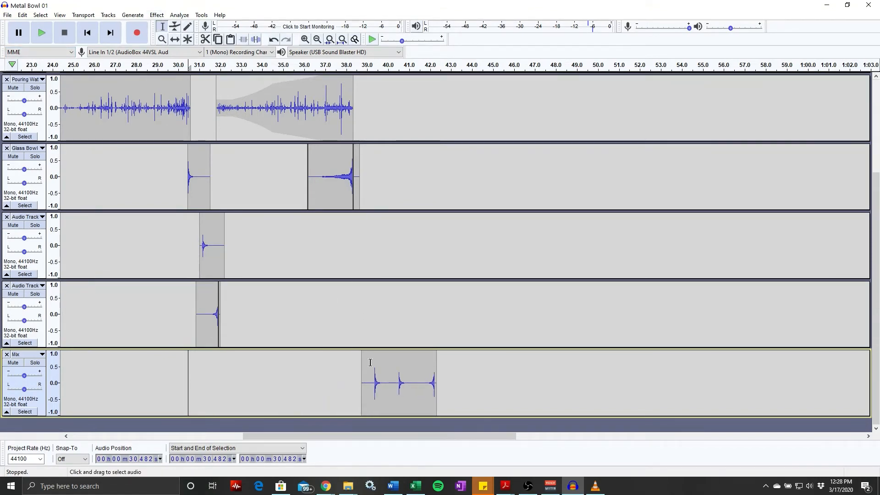
click(355, 333)
key(space)
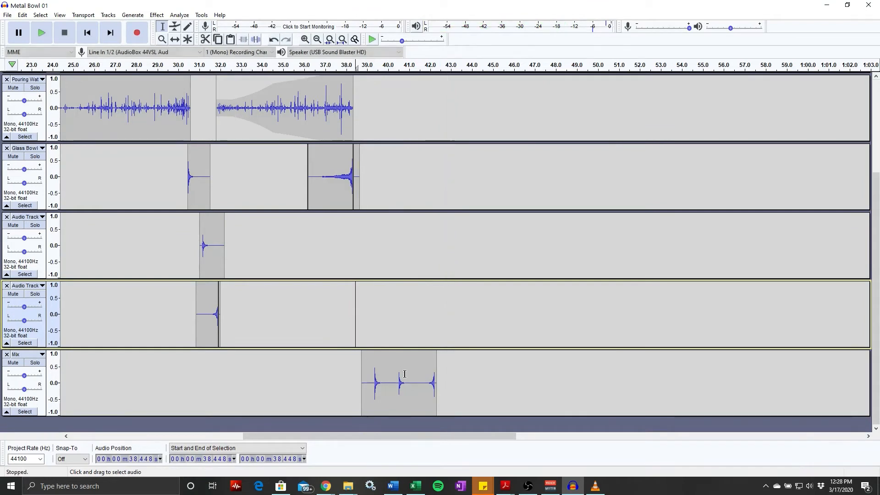
Step: Select the Mix clip from about 38.6 to 42.5 s, then preview and apply Reverb with 100% room size and 82% reverberance
drag(440, 380, 359, 380)
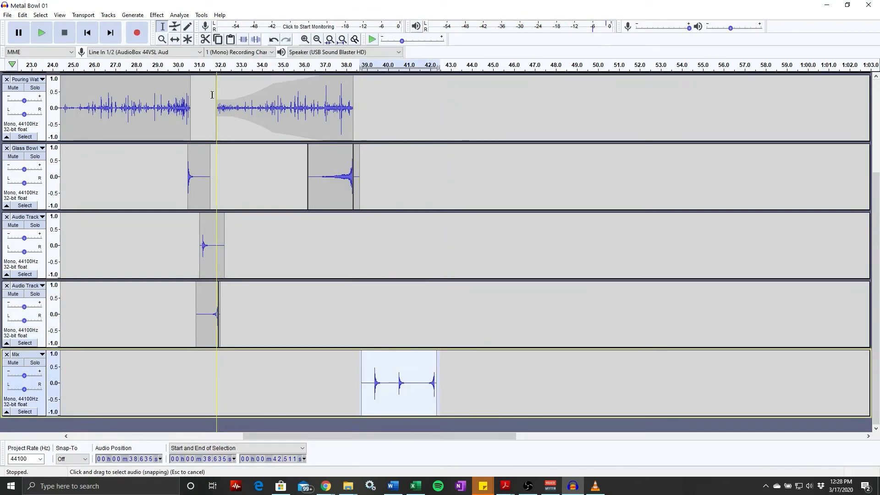
click(170, 15)
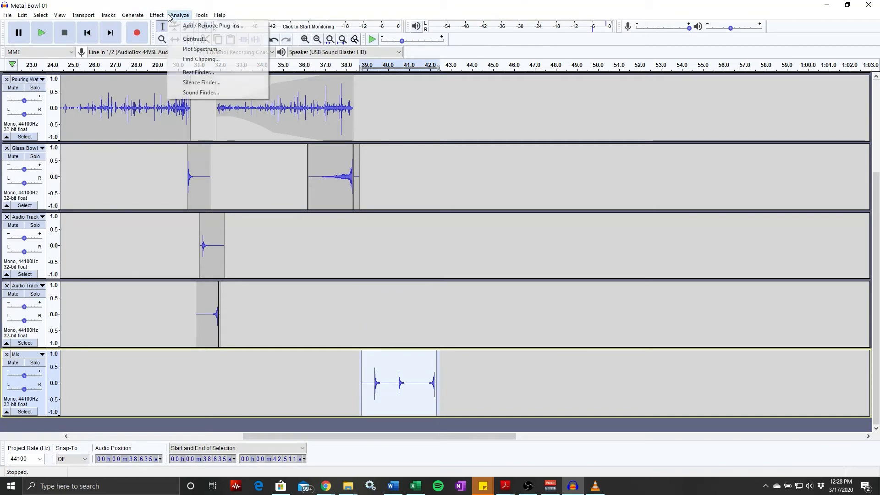
mouse_move(157, 15)
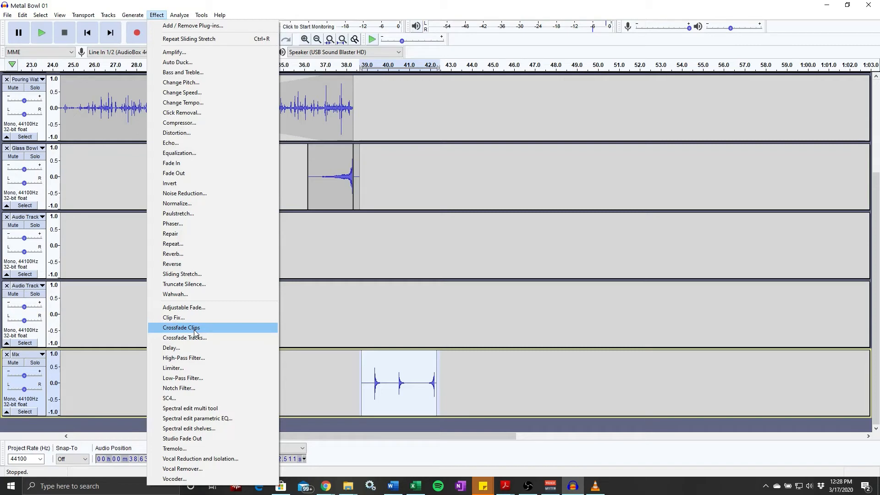
click(210, 255)
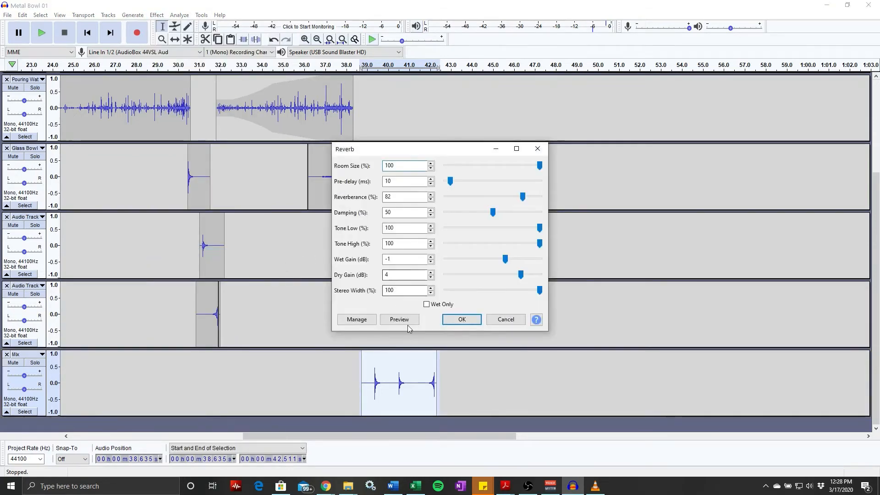
click(406, 322)
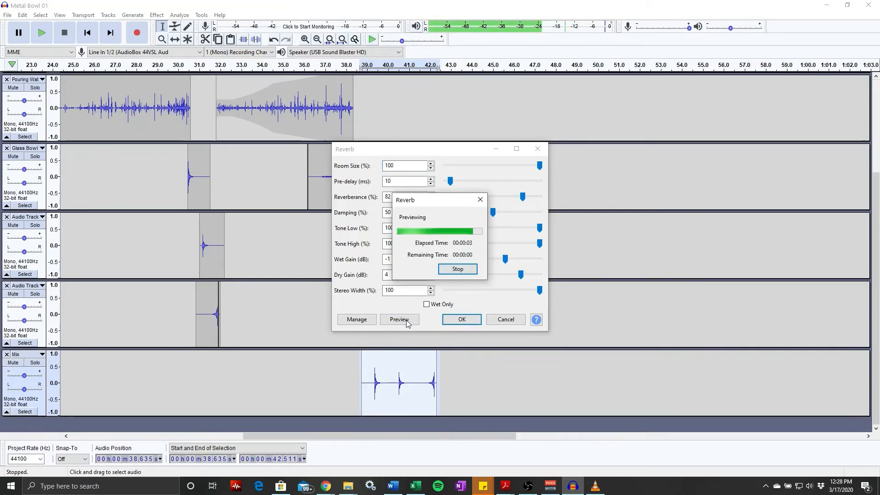
click(447, 320)
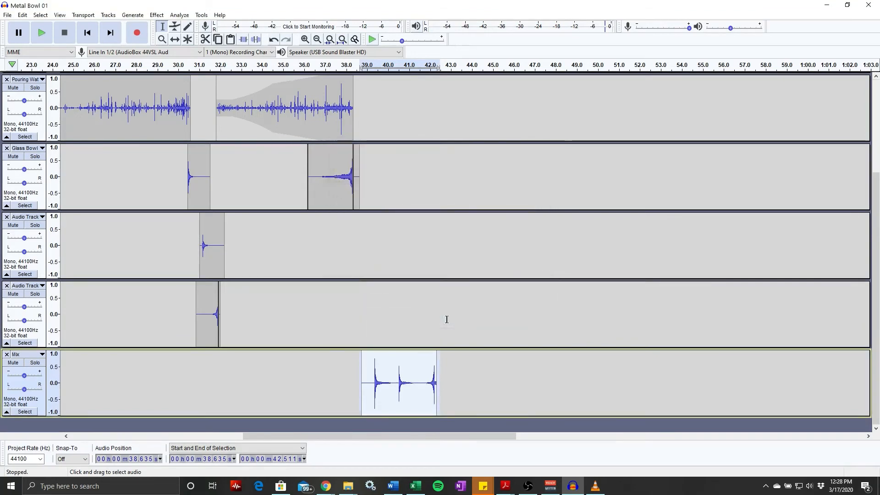
Step: Play the Mix clip from about 39.1 s to hear the reverb
click(370, 369)
key(space)
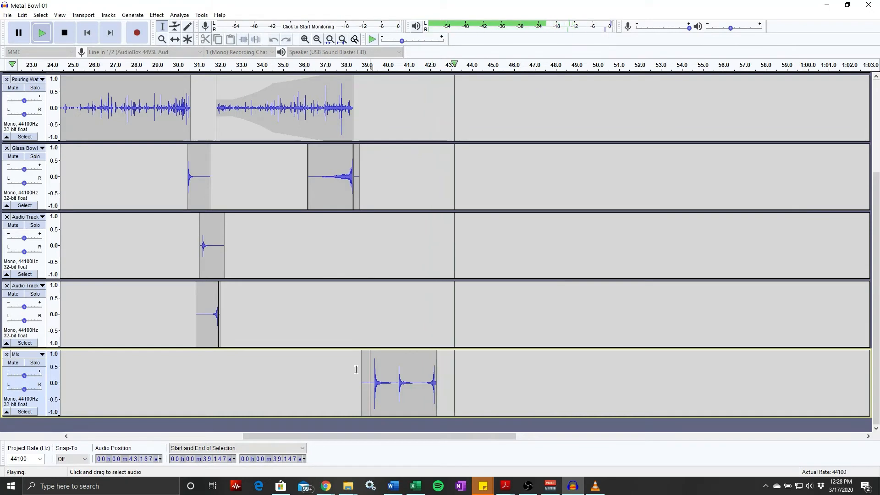
key(space)
click(469, 374)
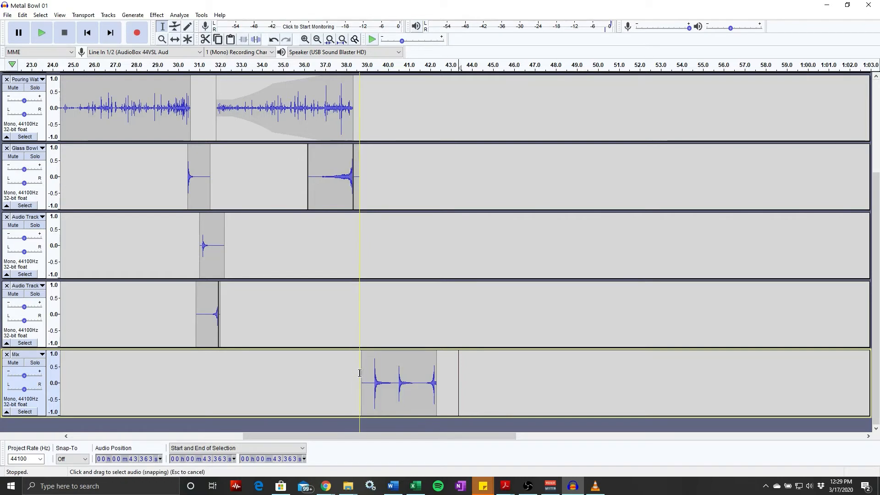
Step: Reverse the Mix clip between about 38.6 and 42.5 s and play it from about 38.2 s
drag(361, 373, 441, 368)
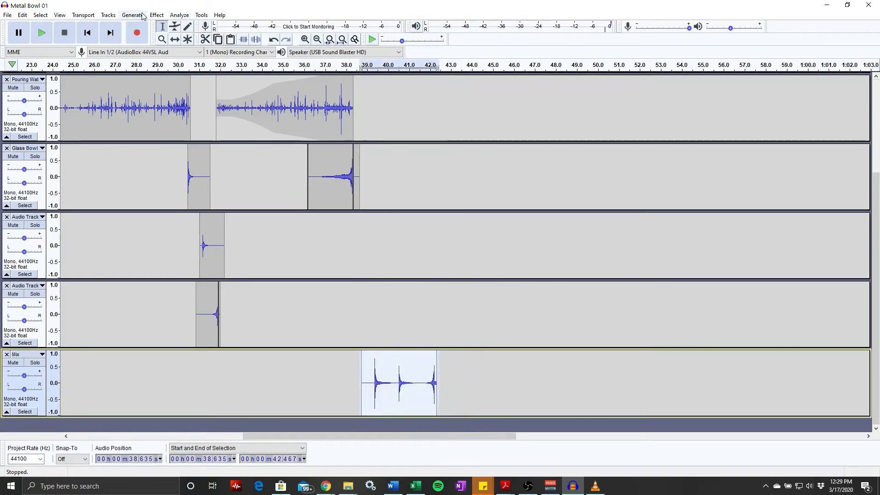
click(157, 15)
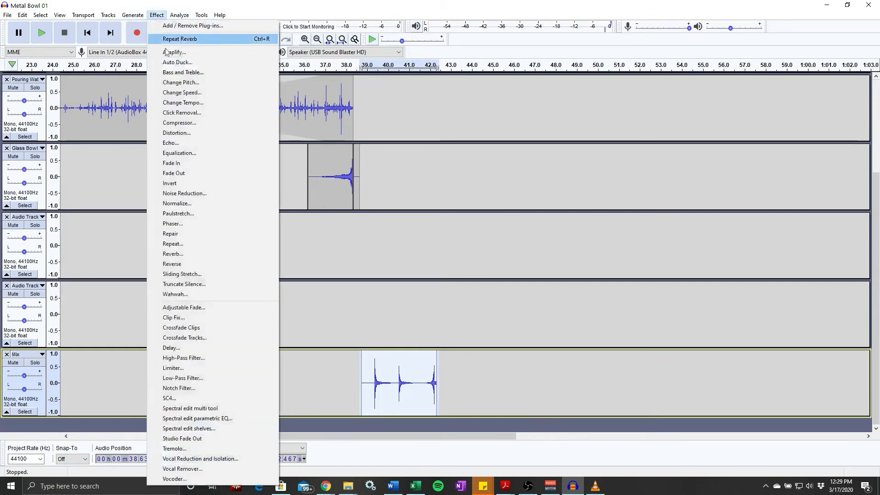
click(199, 263)
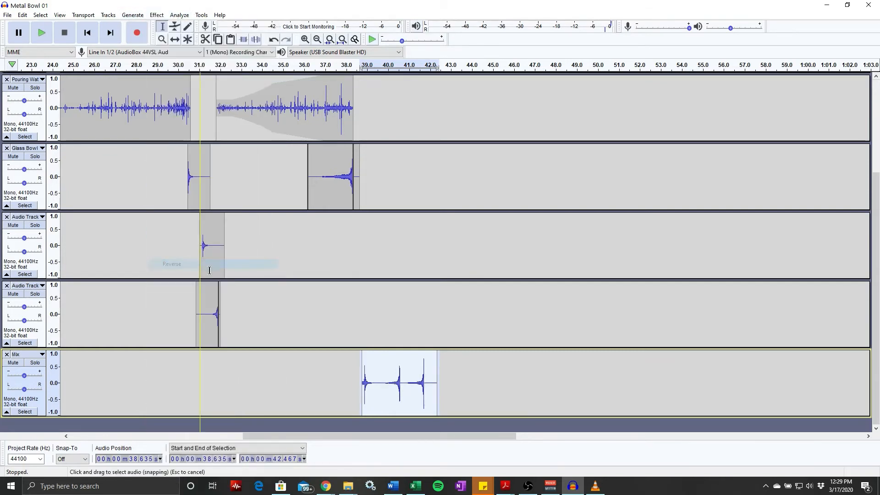
click(350, 378)
key(space)
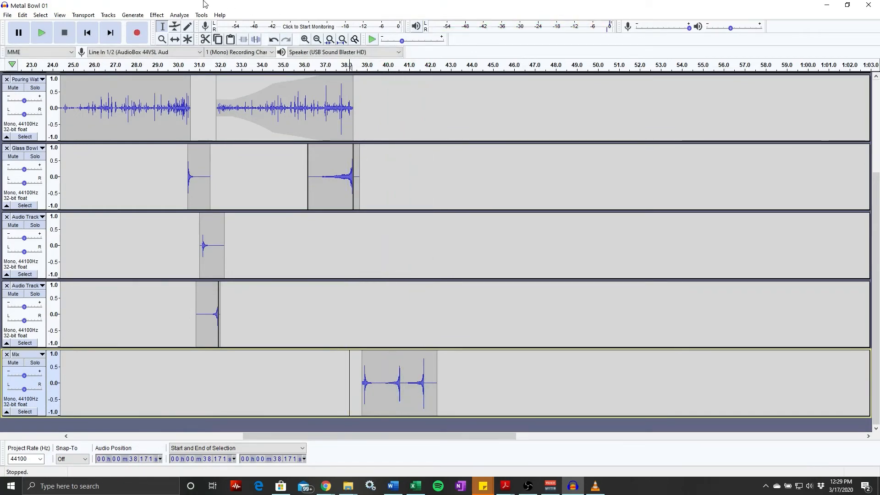
Step: Shift the reversed Mix clip slightly earlier to start at about 38.3 s and return to the Selection tool
drag(416, 368, 406, 369)
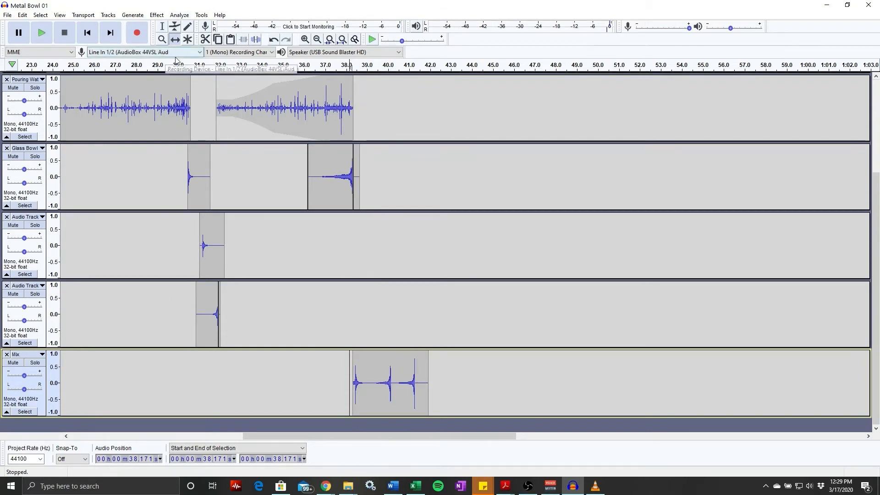
click(158, 16)
click(158, 17)
click(162, 27)
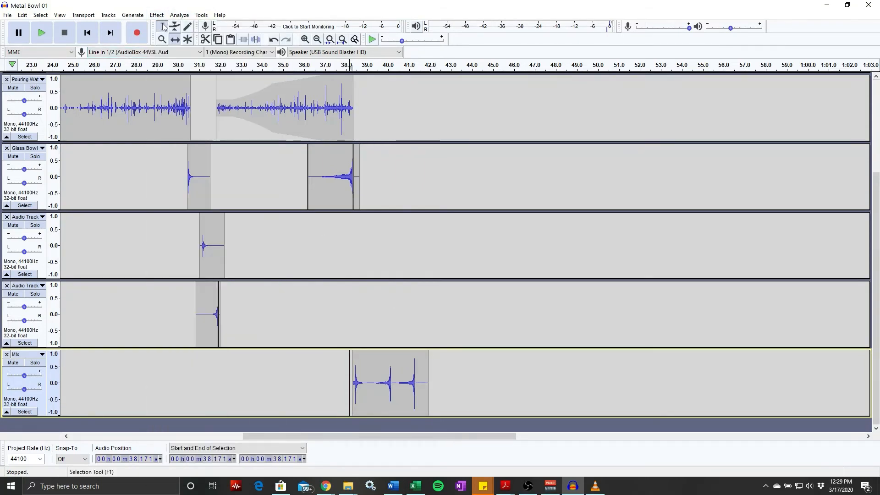
Step: Apply Reverb with 100% room size and 82% reverberance to about 38.3 to 45.0 s of the Mix track and play the result
click(418, 369)
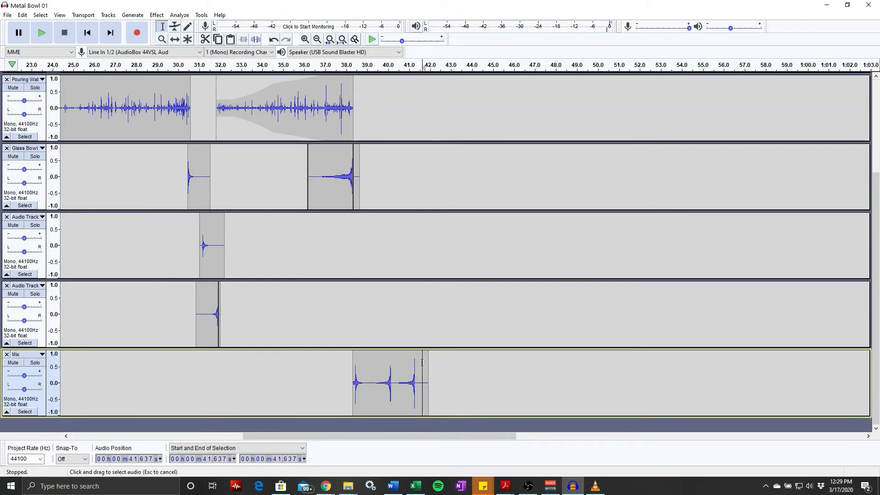
double_click(420, 367)
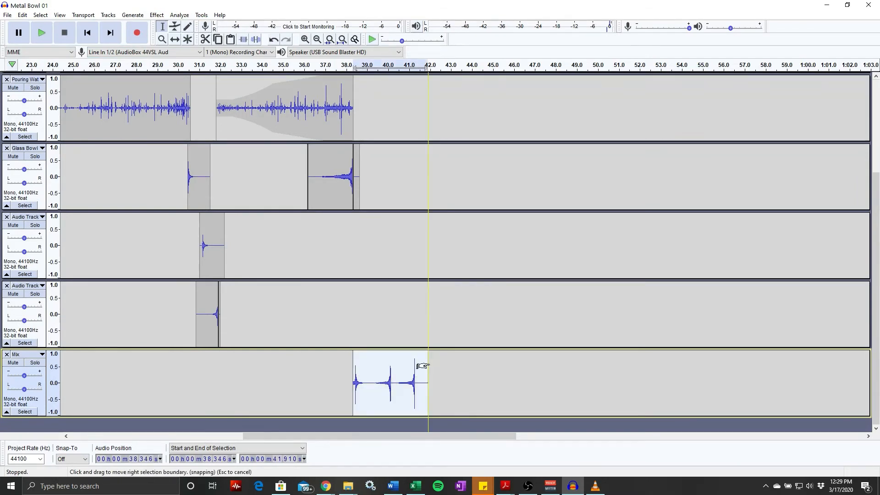
drag(425, 366, 492, 366)
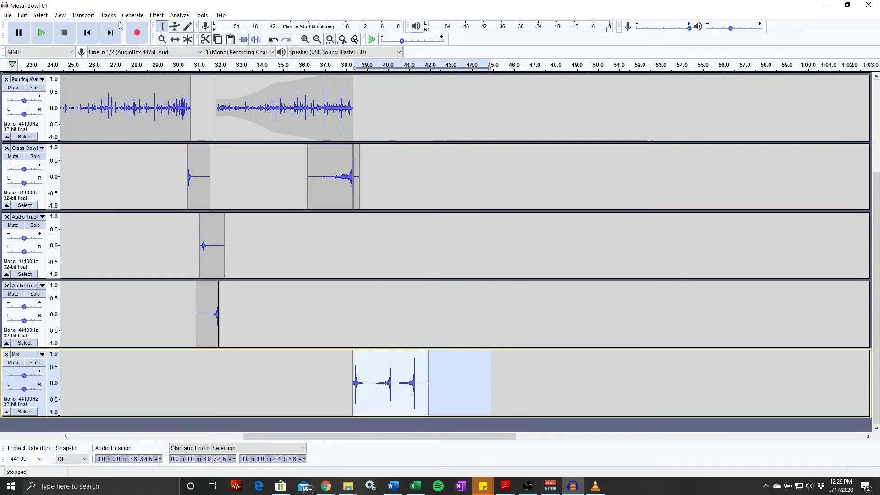
click(132, 15)
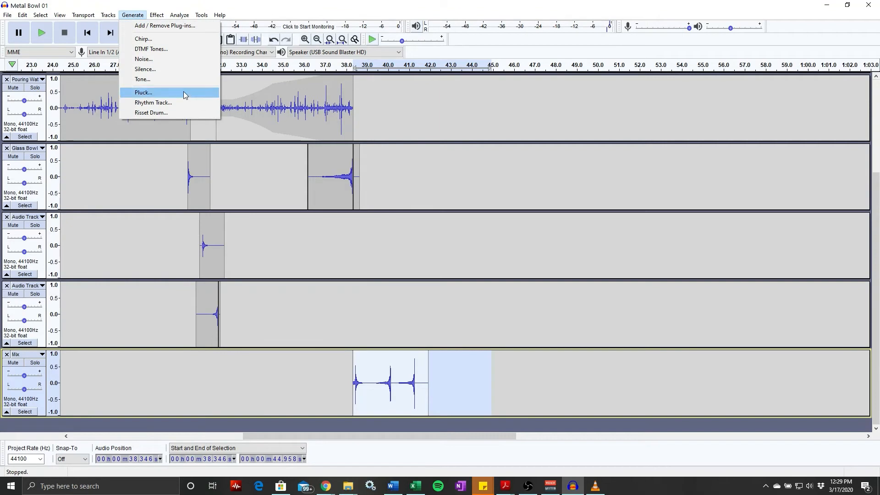
mouse_move(148, 15)
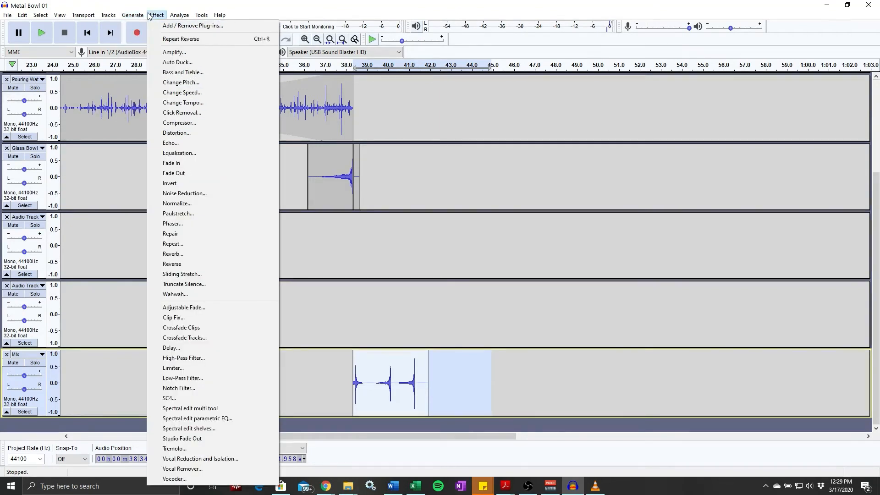
click(203, 253)
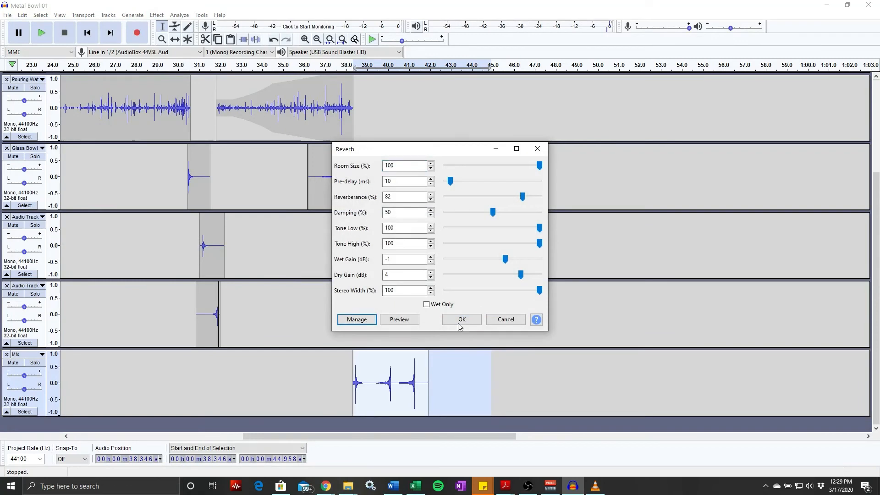
click(457, 321)
click(351, 374)
key(space)
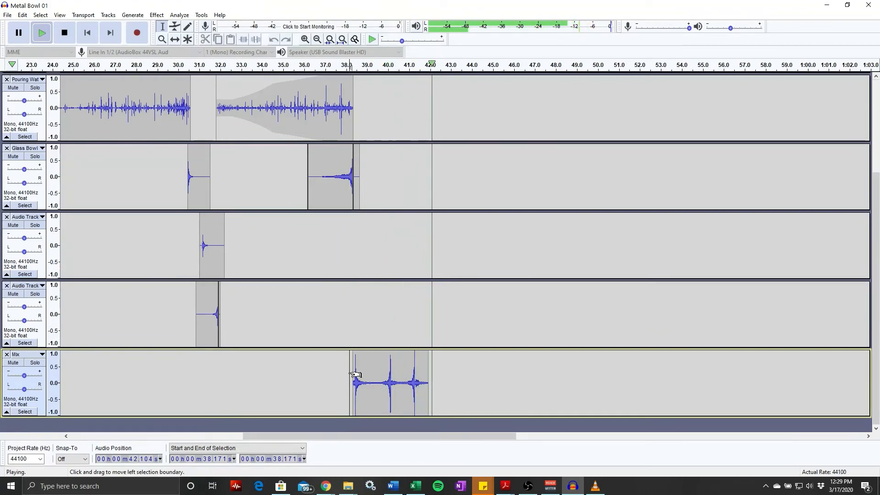
Step: Select about 38.2 to 42.3 s of the Mix track, preview lower pitches, and apply Change Pitch at about -67 percent
drag(436, 374, 351, 374)
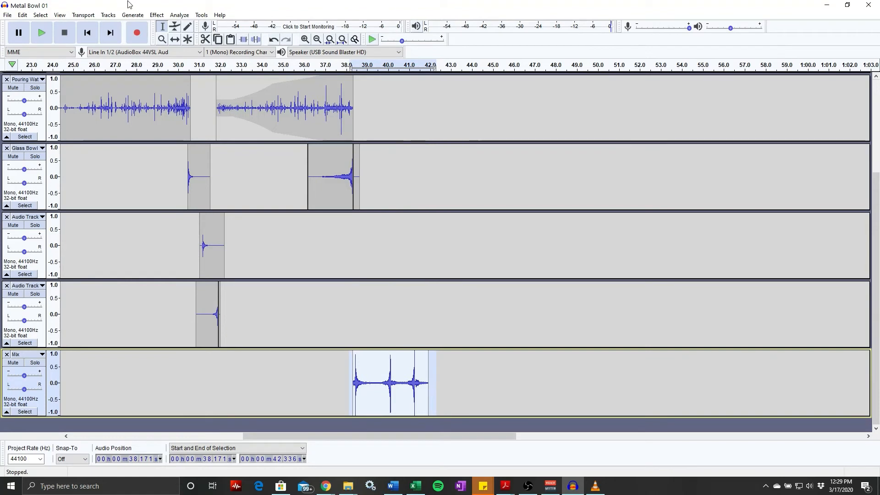
click(180, 15)
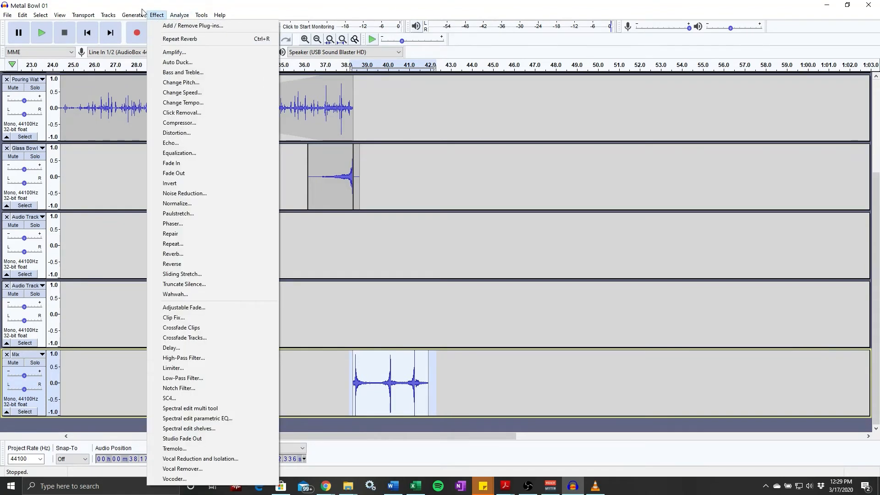
mouse_move(139, 15)
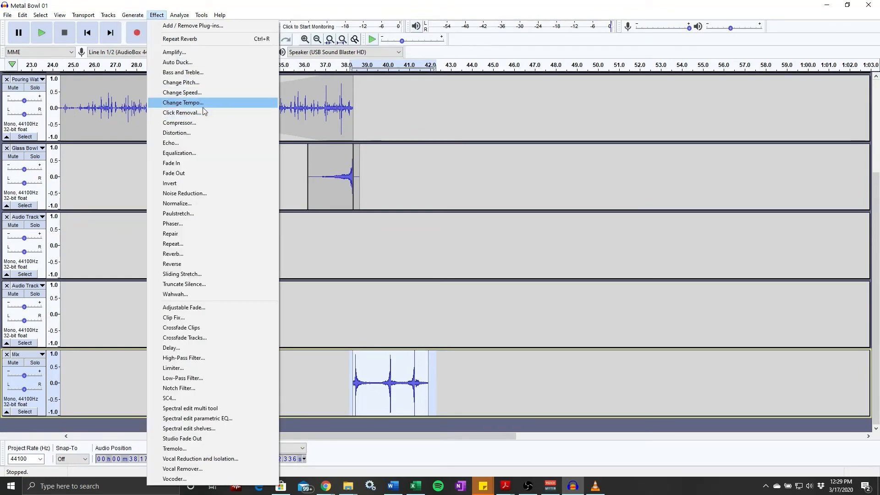
click(197, 86)
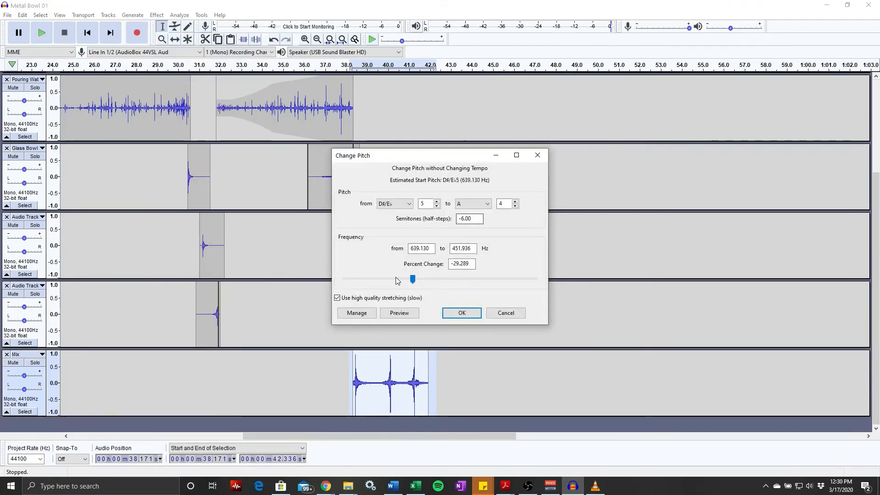
click(397, 316)
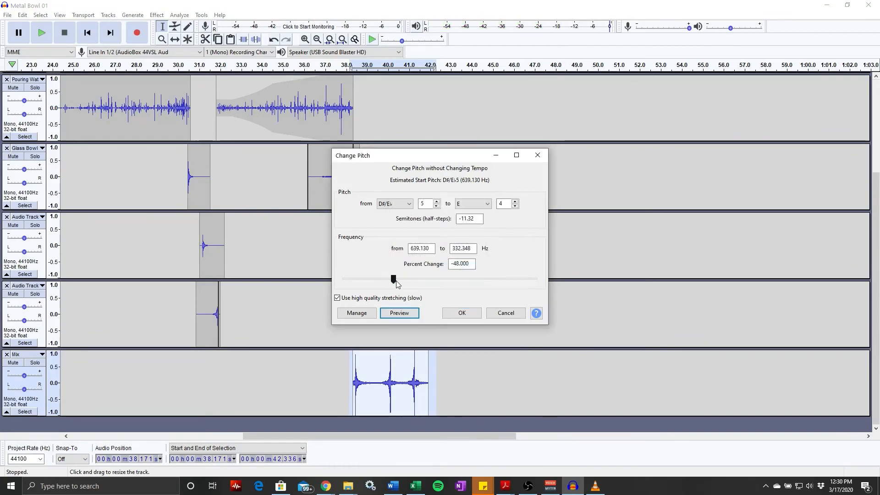
click(400, 314)
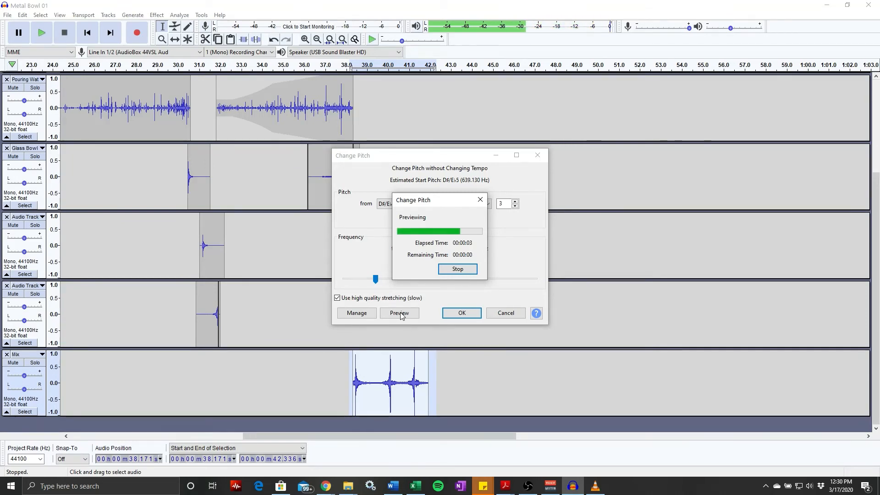
click(460, 313)
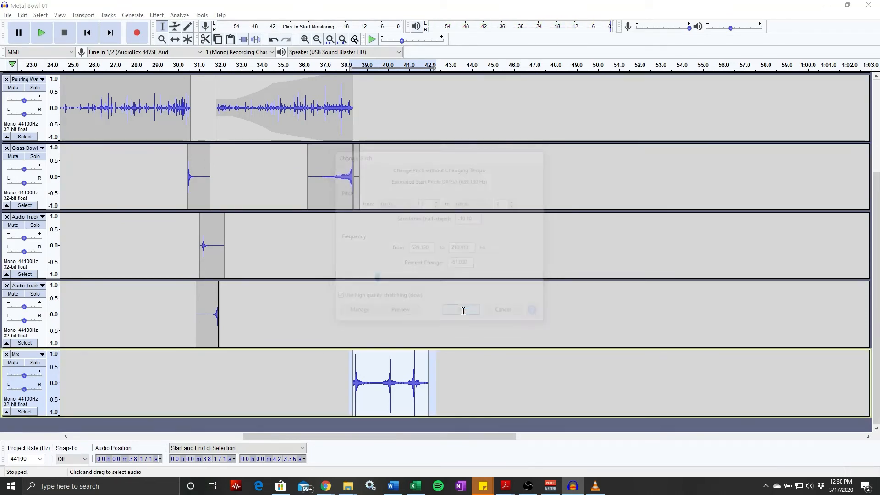
Step: Play the pitch-changed Mix clip together with the other tracks, starting from about 30 s
click(322, 373)
key(space)
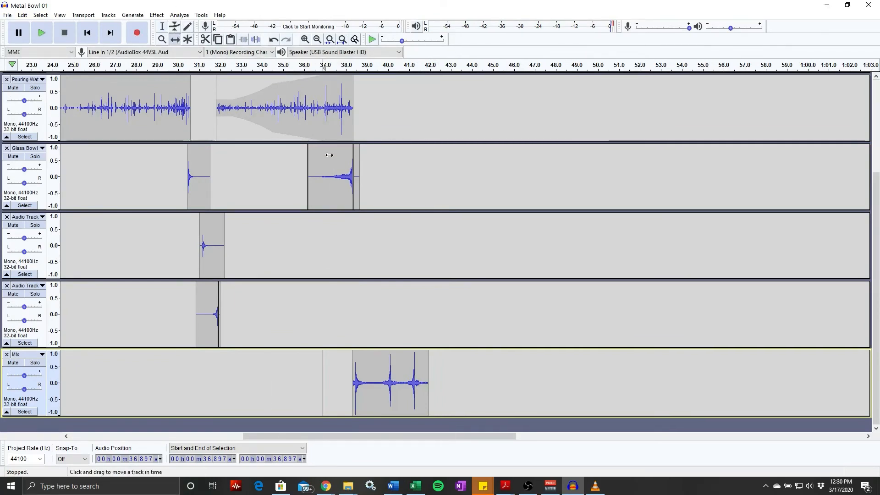
click(176, 66)
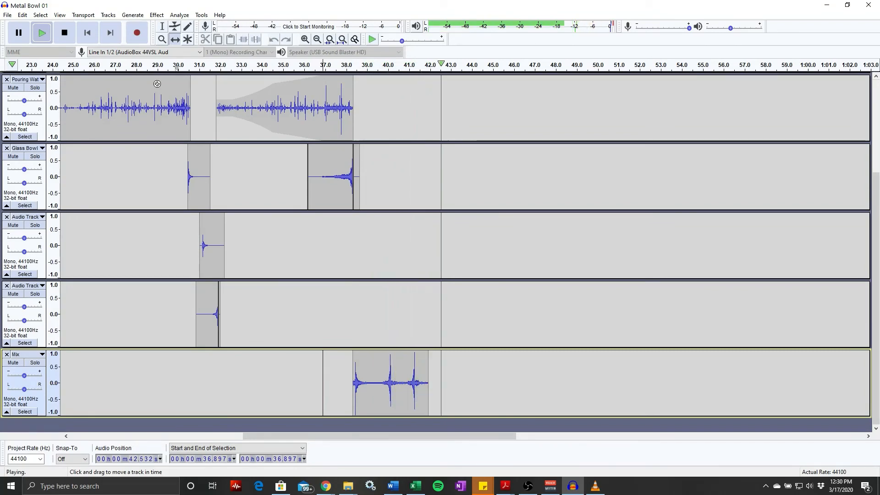
scroll(422, 205, up, 6)
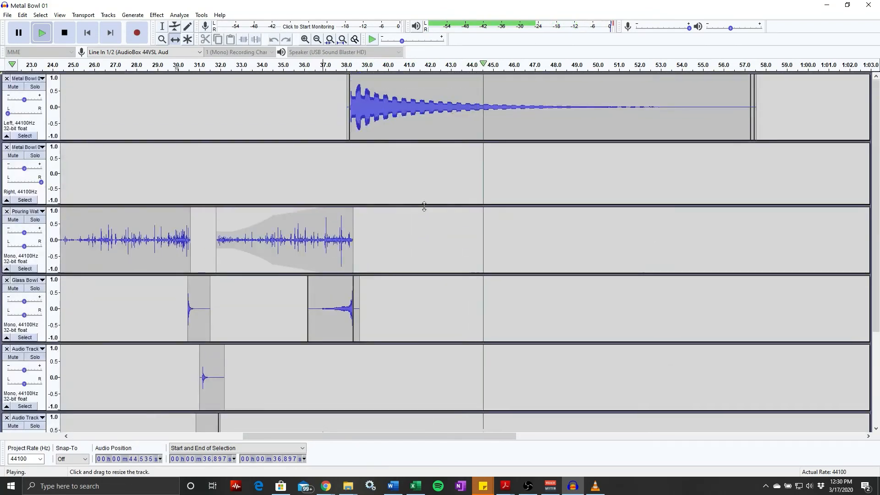
scroll(418, 193, down, 6)
key(space)
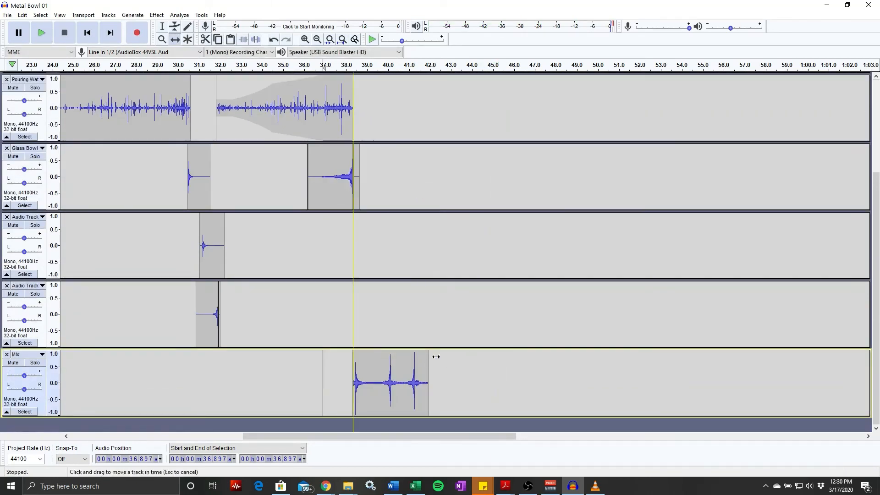
Step: Reposition the Mix clip to start at about 43.4 s after trying about 46.0 s, playing the tracks with each placement
drag(436, 356, 597, 357)
scroll(328, 87, up, 5)
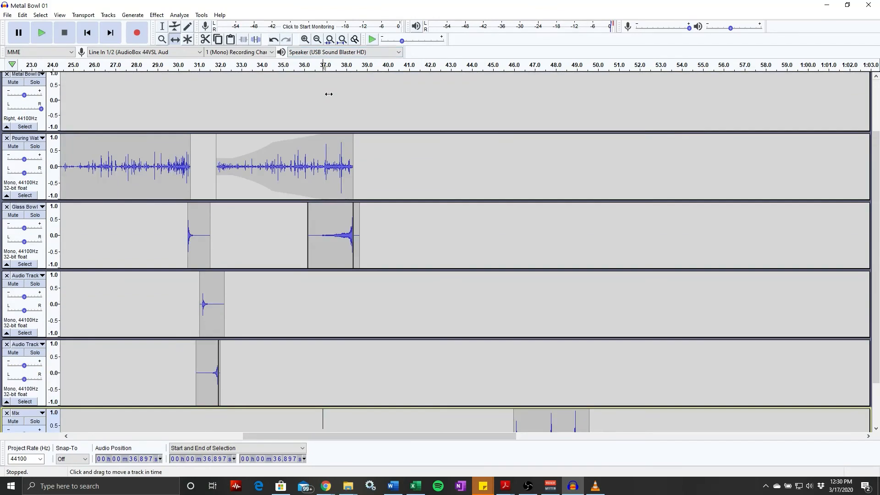
click(325, 64)
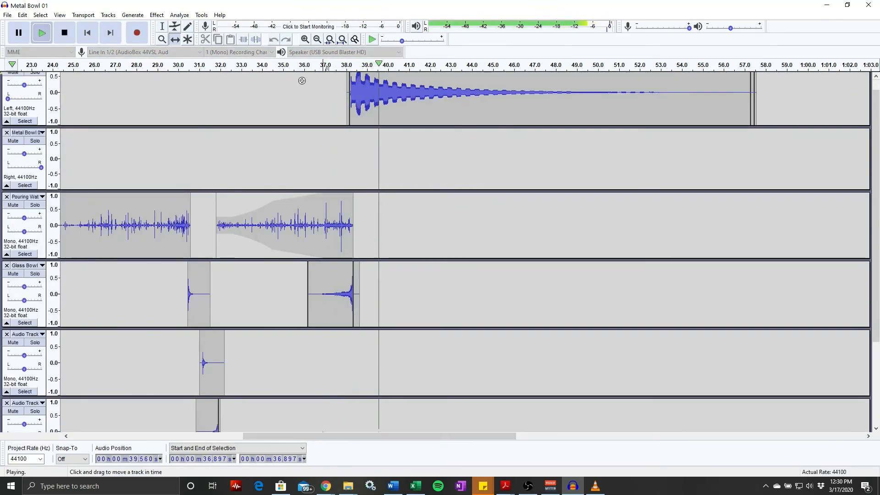
scroll(301, 81, down, 5)
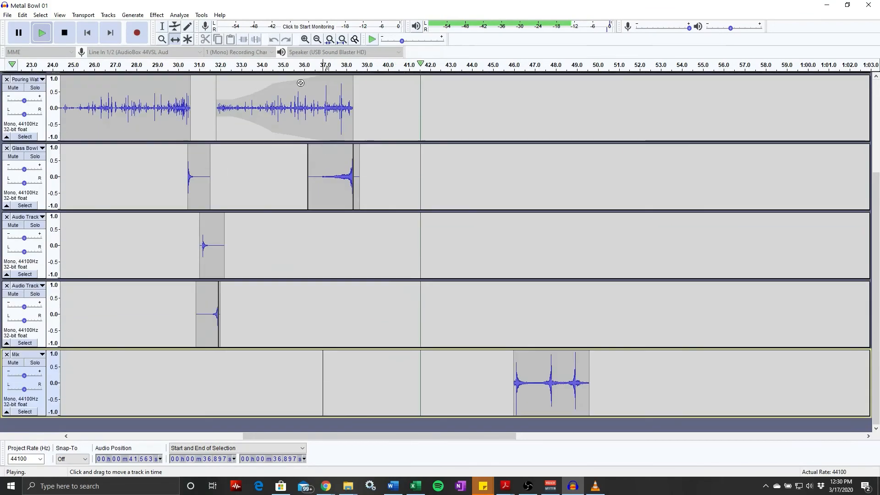
key(space)
drag(624, 303, 465, 304)
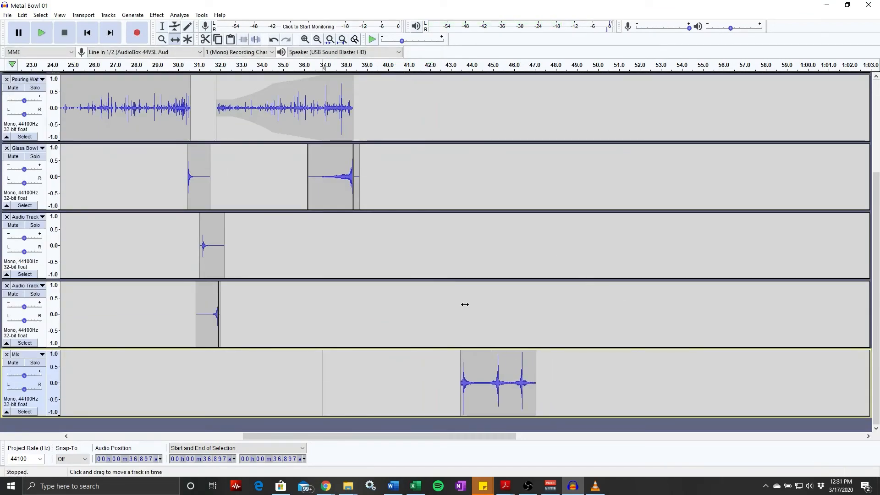
click(351, 69)
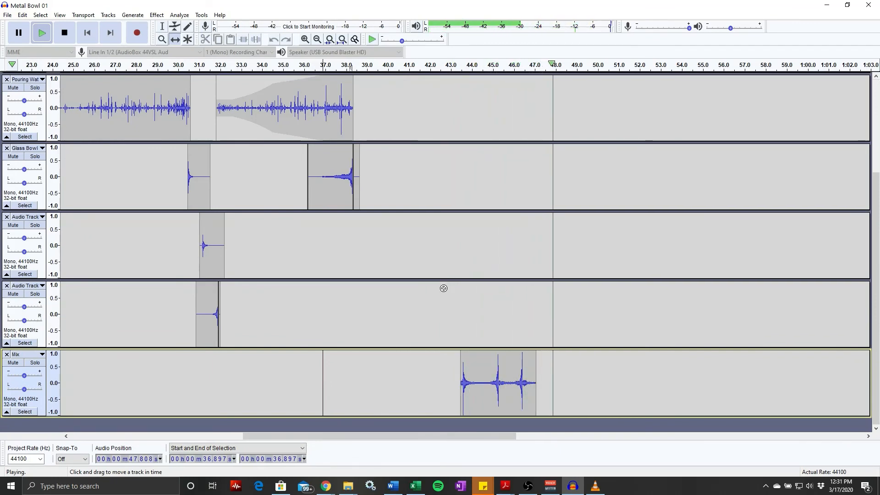
key(space)
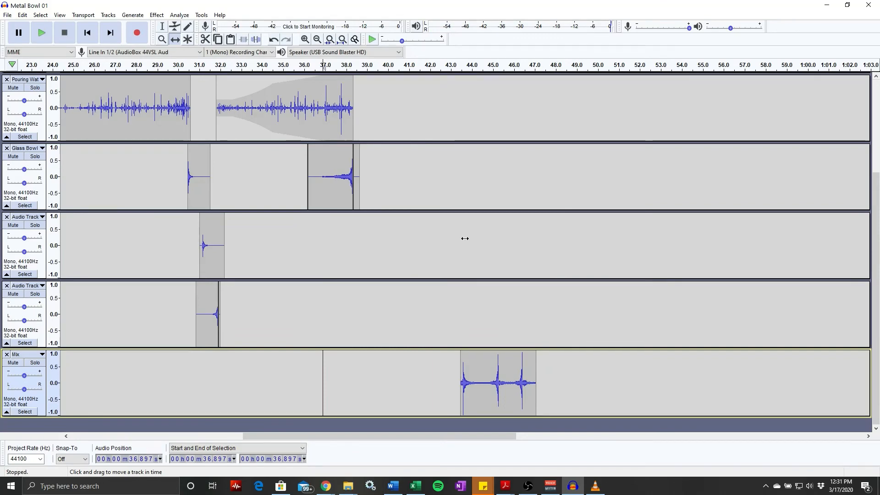
scroll(452, 241, up, 5)
scroll(413, 230, down, 5)
scroll(348, 211, up, 5)
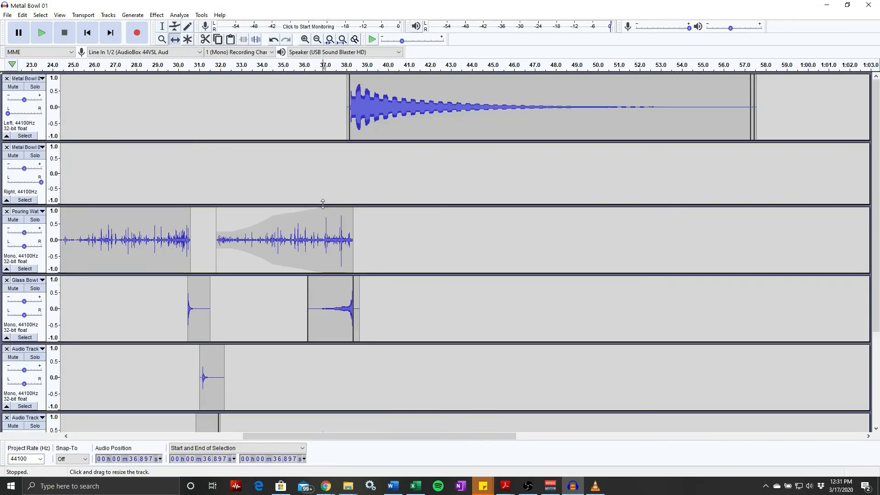
scroll(305, 176, down, 5)
scroll(299, 183, up, 5)
scroll(135, 172, down, 5)
Step: Collapse the two Metal Bowl tracks and the Pouring Water track
scroll(124, 182, up, 5)
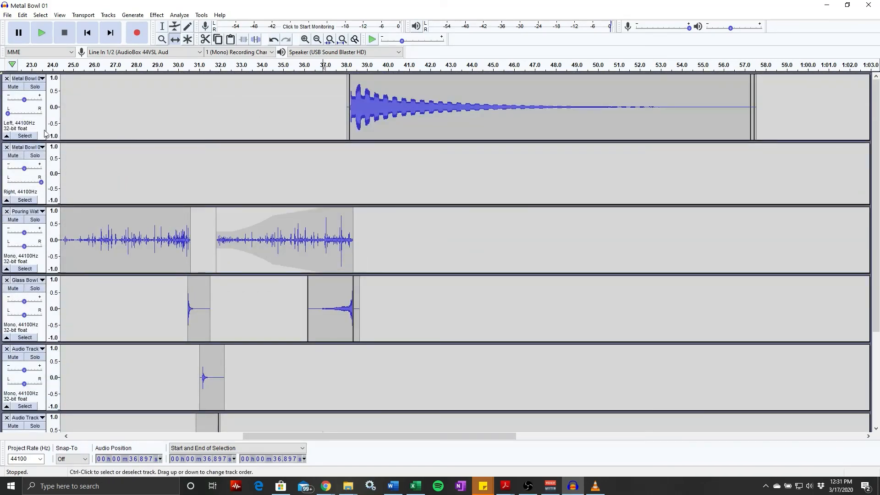
drag(44, 141, 44, 106)
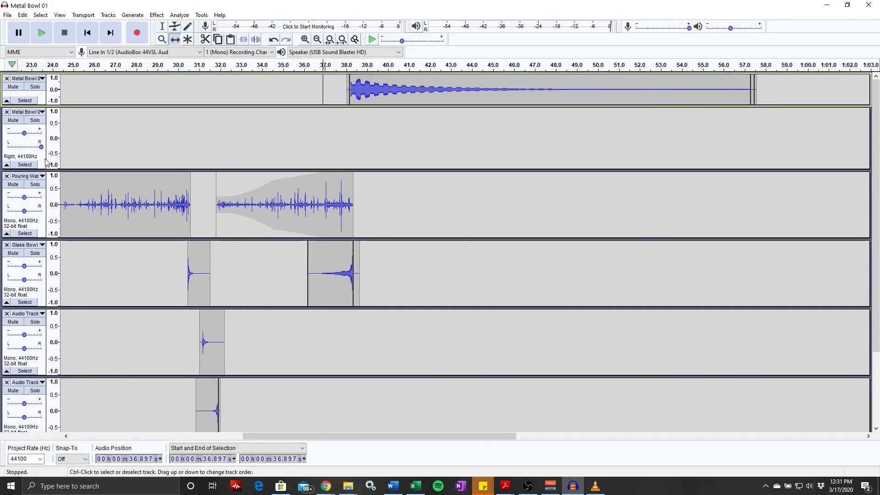
drag(46, 169, 46, 134)
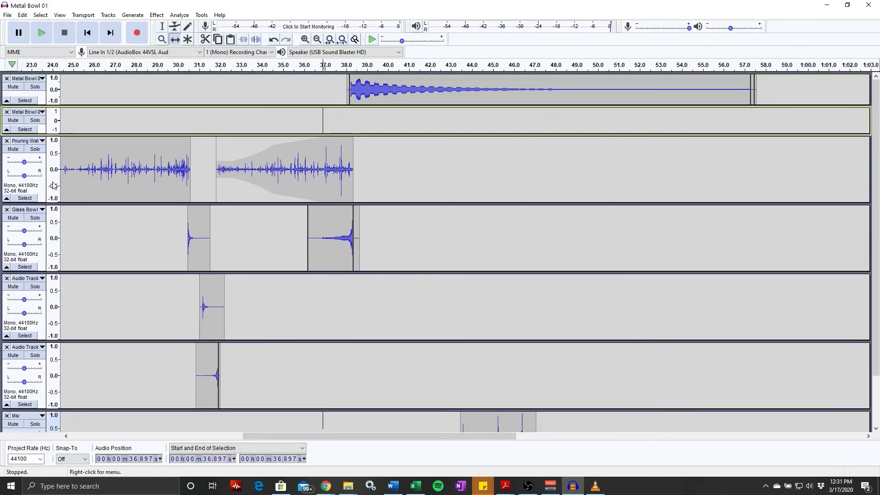
drag(50, 203, 4, 178)
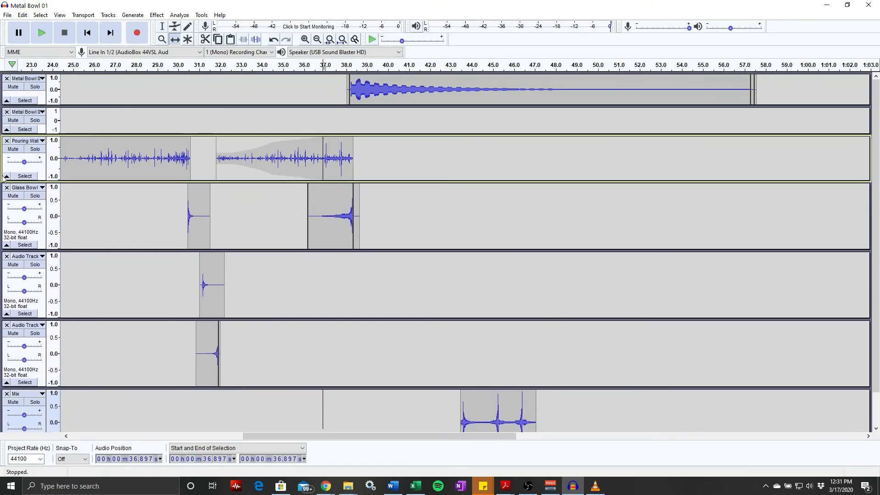
click(7, 177)
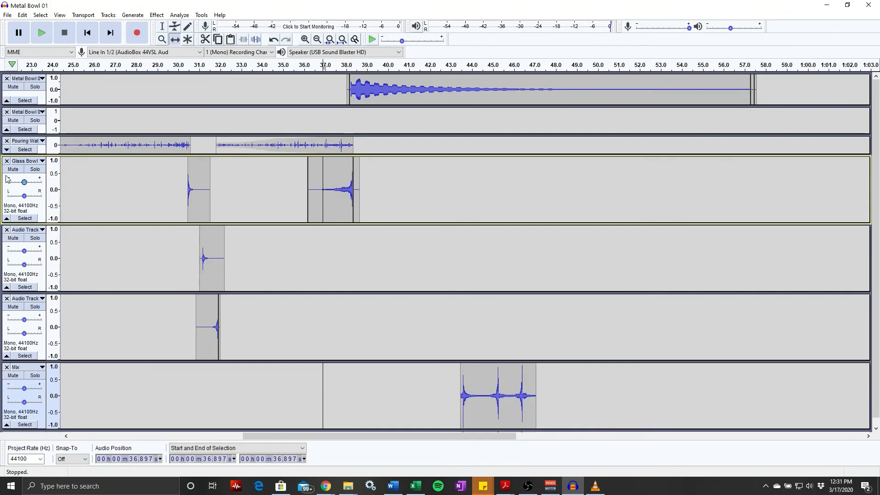
click(6, 101)
click(6, 116)
click(146, 114)
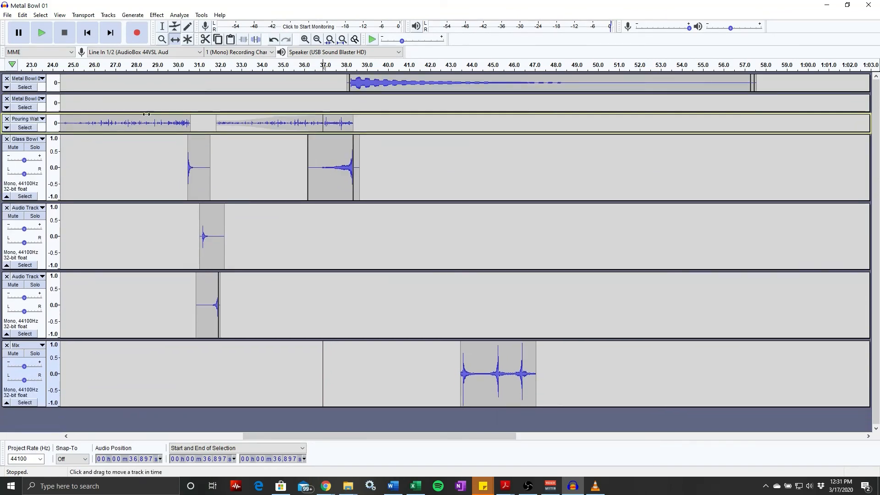
Step: Collapse the Glass Bowl track and both Audio Tracks, and enlarge the height of the Mix track
click(7, 196)
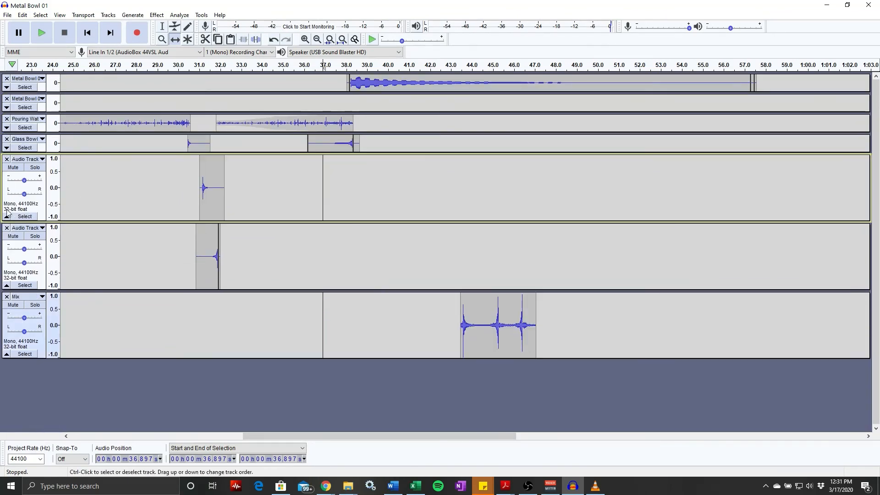
click(6, 217)
click(6, 237)
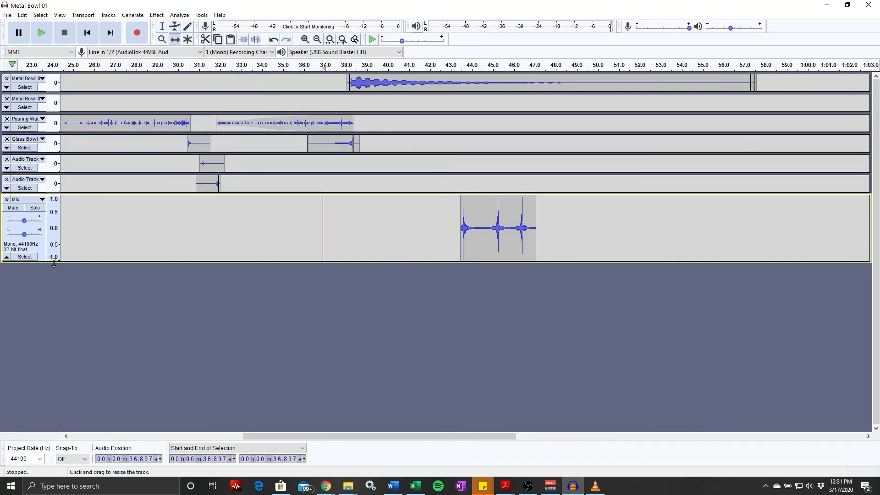
drag(50, 261, 61, 289)
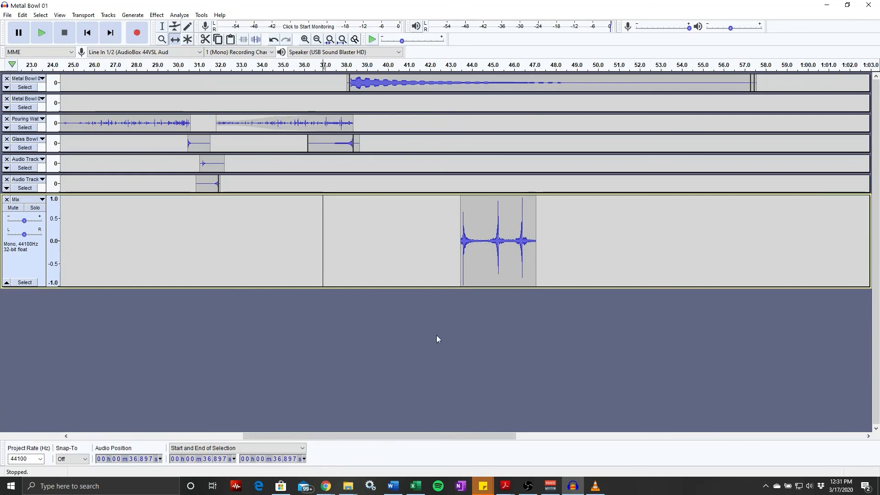
Step: Play the arrangement from about 36.9 s and briefly from about 58 s
key(space)
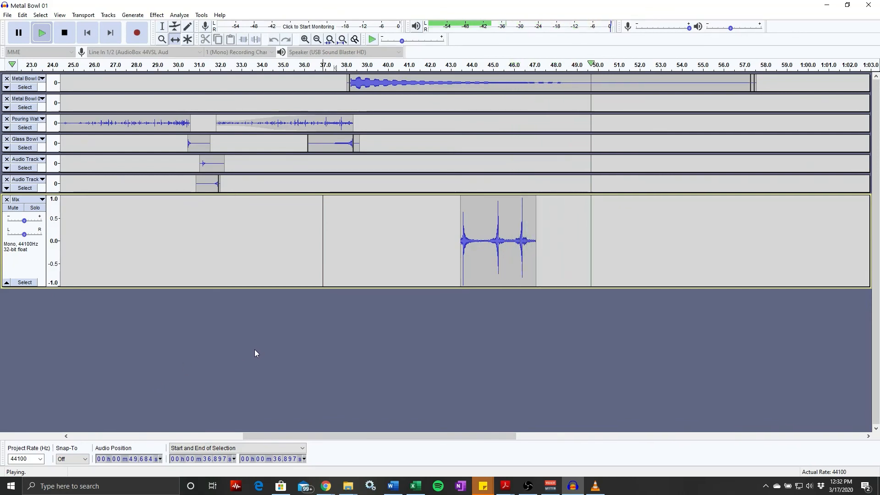
key(space)
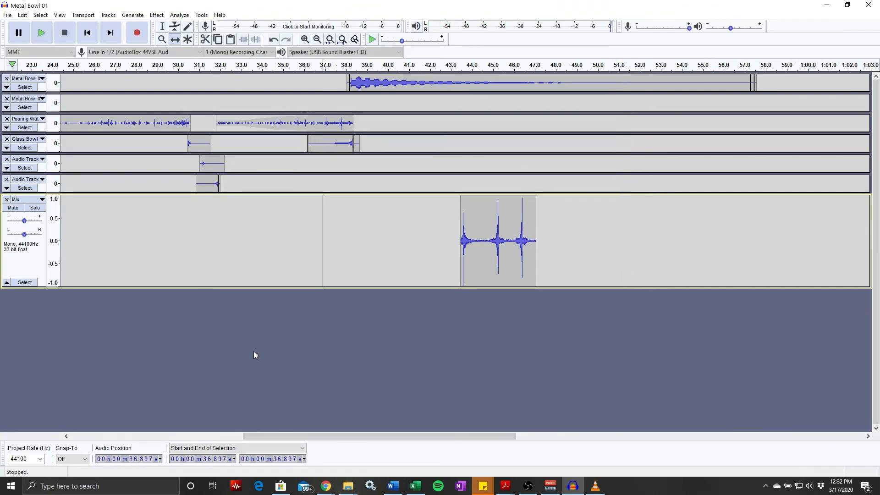
drag(493, 436, 620, 400)
click(384, 68)
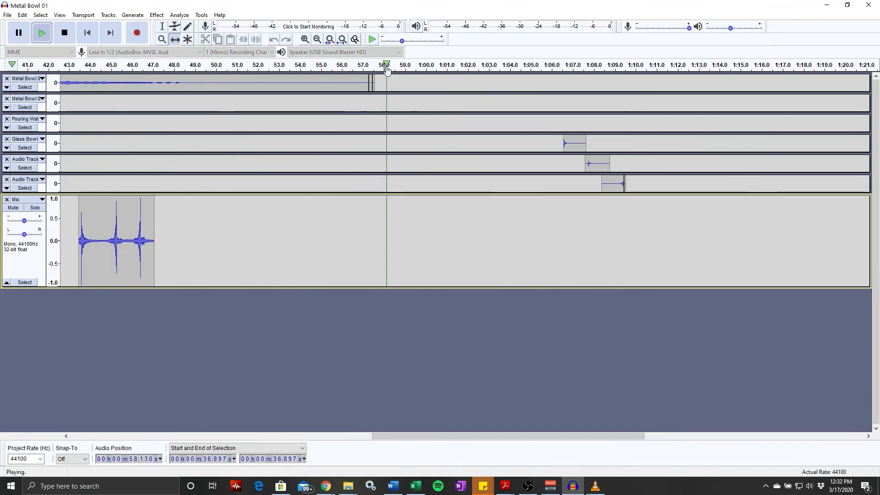
key(space)
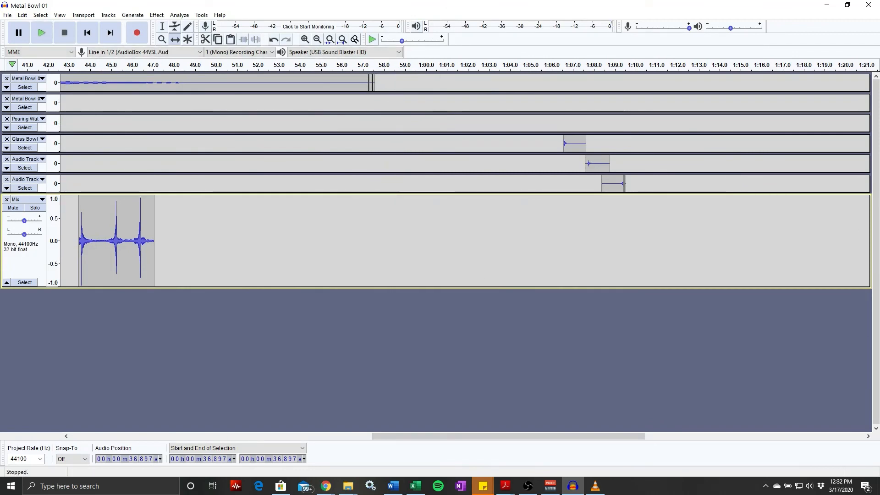